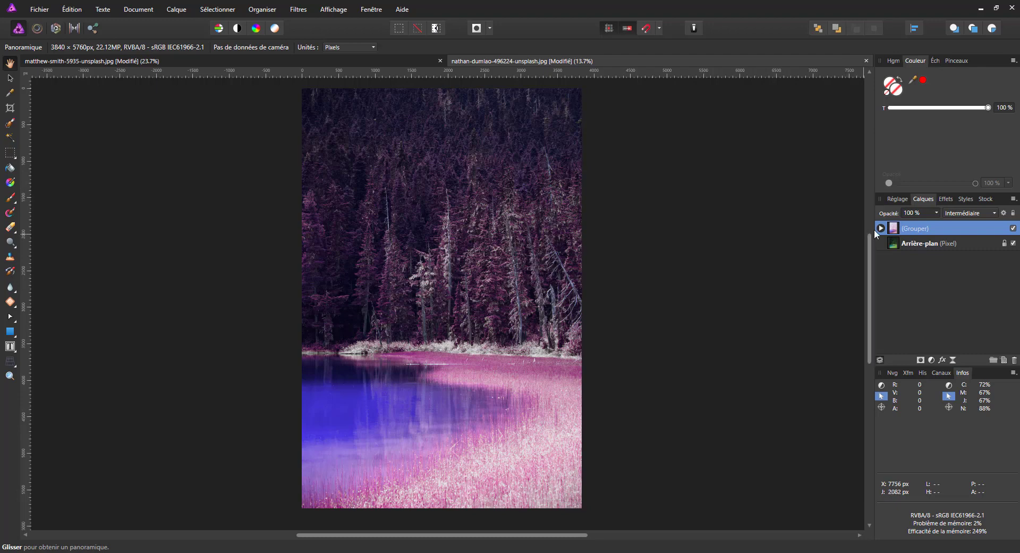
- Toggle the adjustment group's visibility in both photos to compare the finished infrared look with the originals
click(1013, 228)
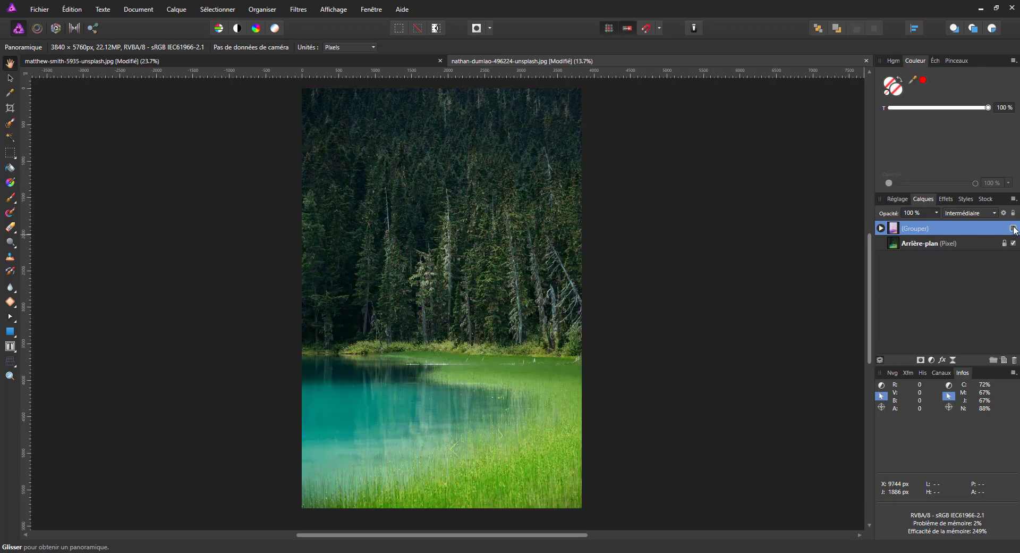
click(1013, 228)
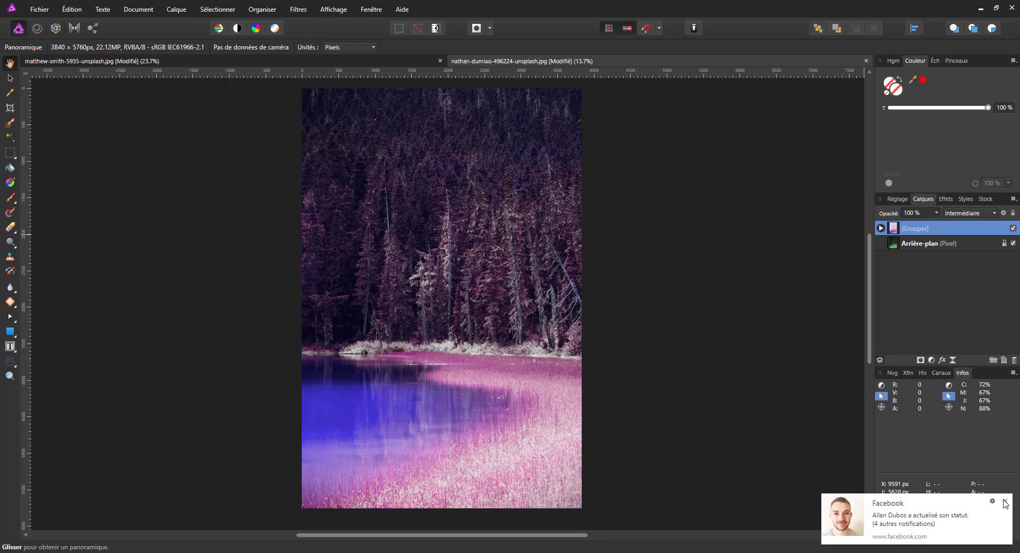
click(342, 62)
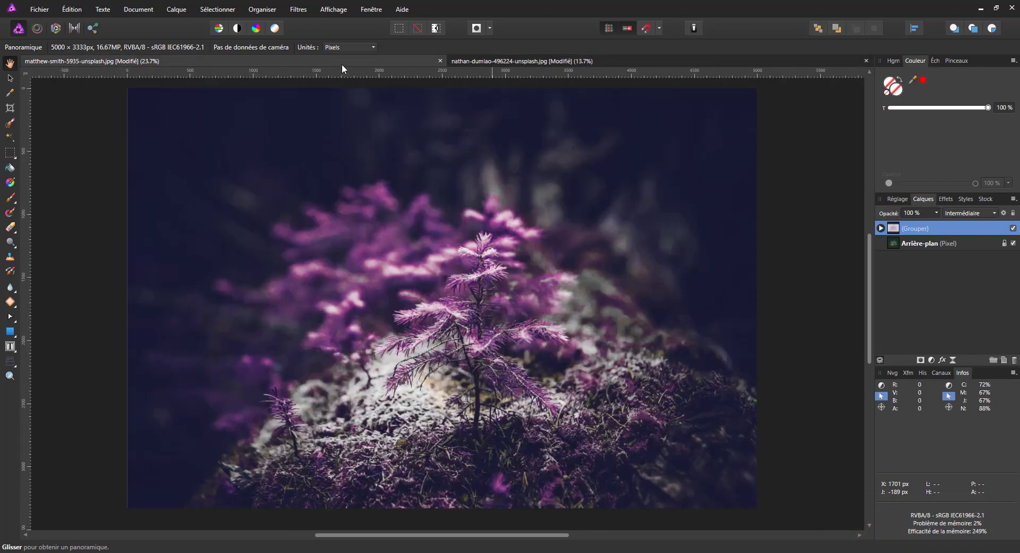
click(1013, 228)
click(1013, 228)
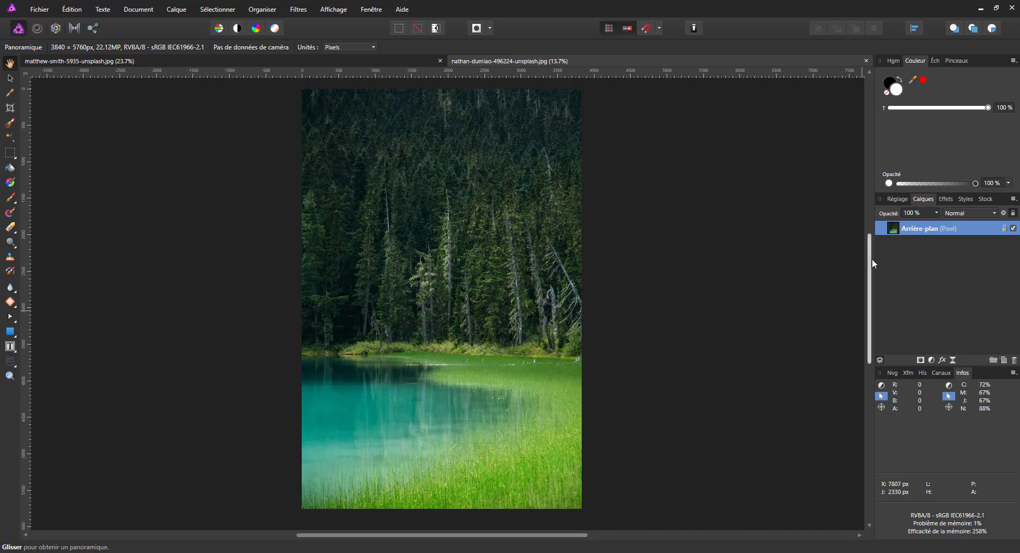
- Duplicate the Arrière-plan layer of the lake photo and rename the copy "retouche"
click(922, 226)
key(ctrl+j)
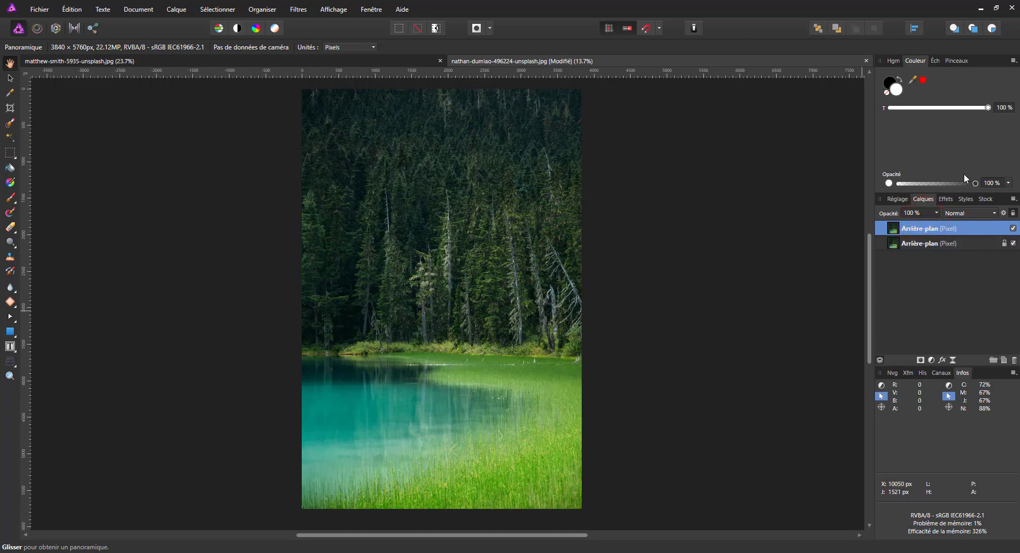
click(1013, 228)
click(1013, 228)
double_click(919, 229)
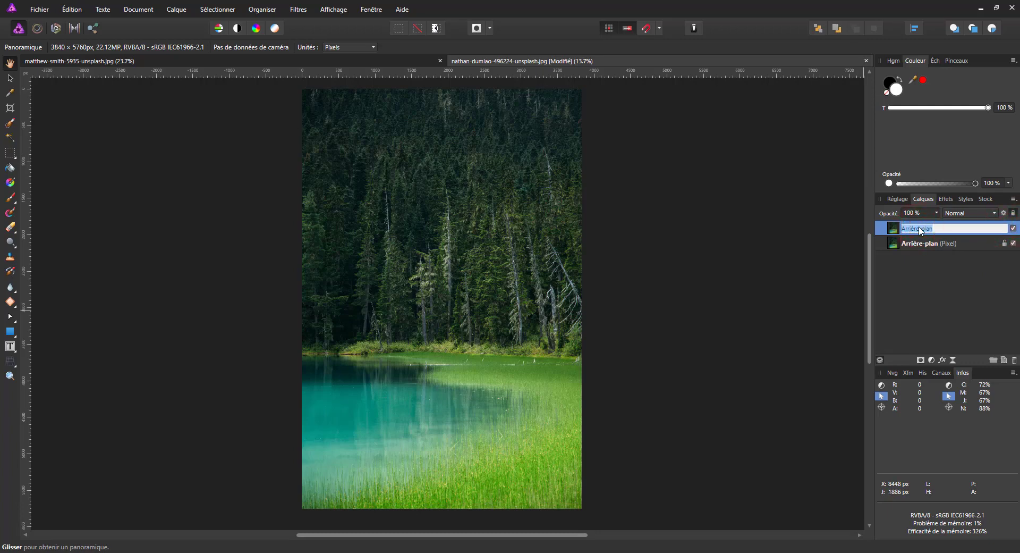
text(retouche)
key(Return)
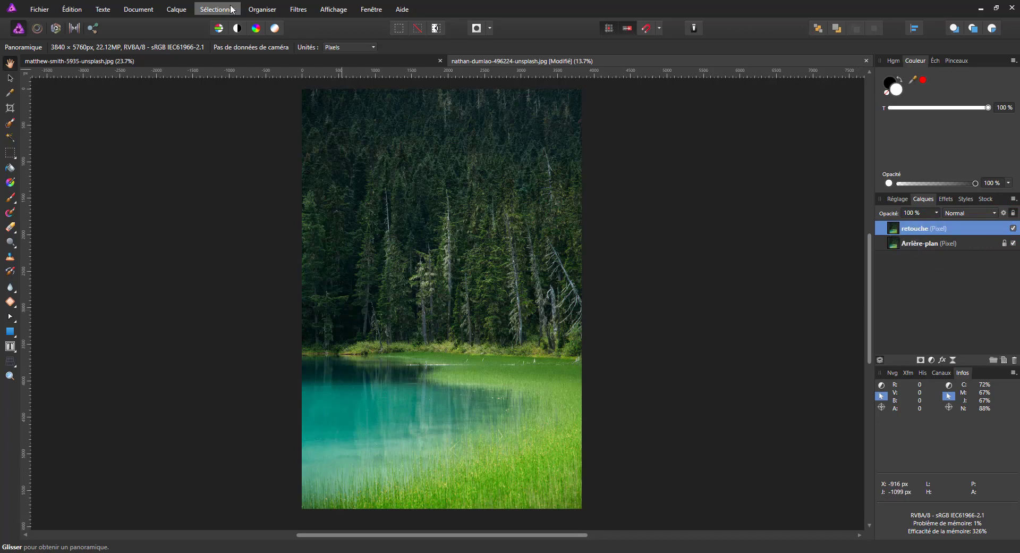
- Invert the colours of the retouche layer
click(157, 10)
click(172, 10)
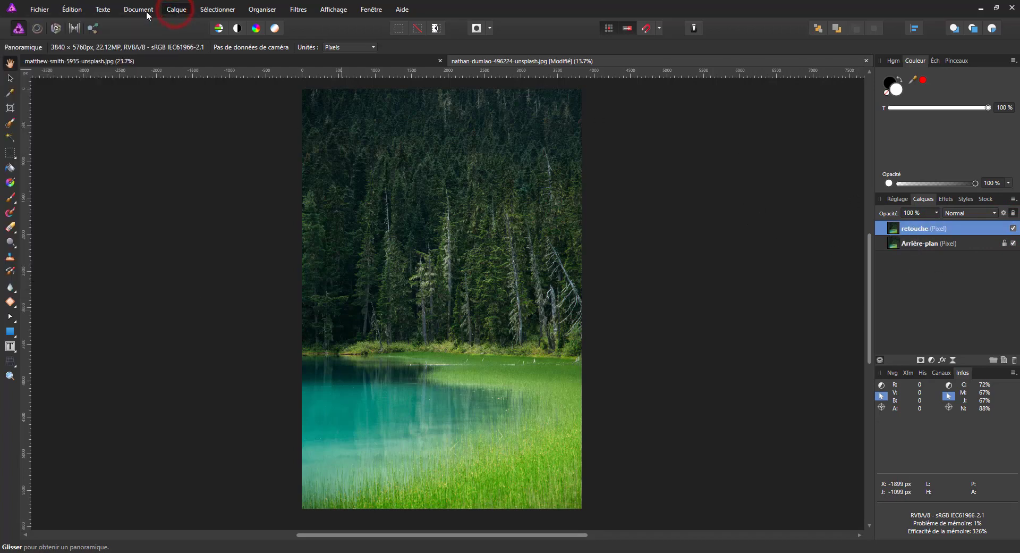
click(187, 6)
click(184, 8)
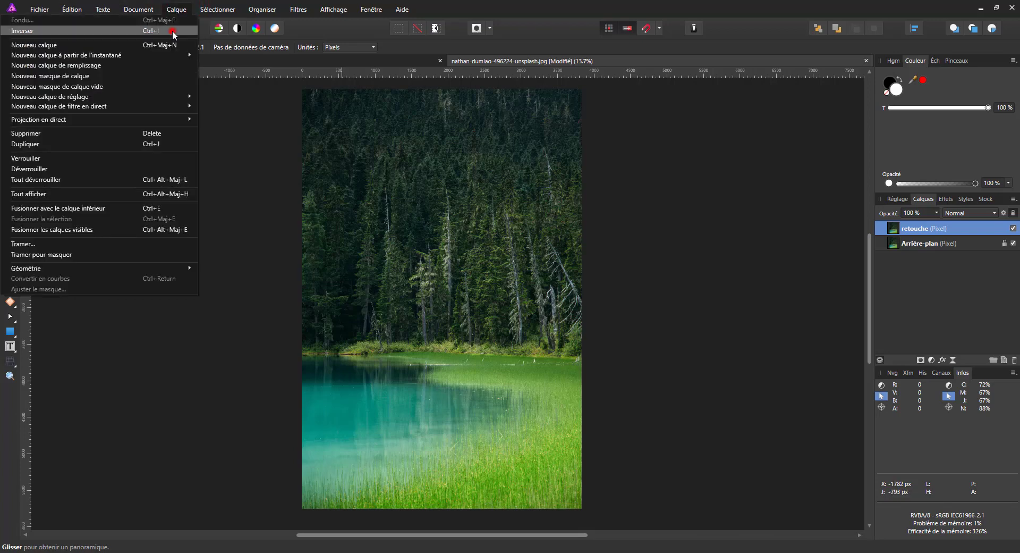
click(173, 30)
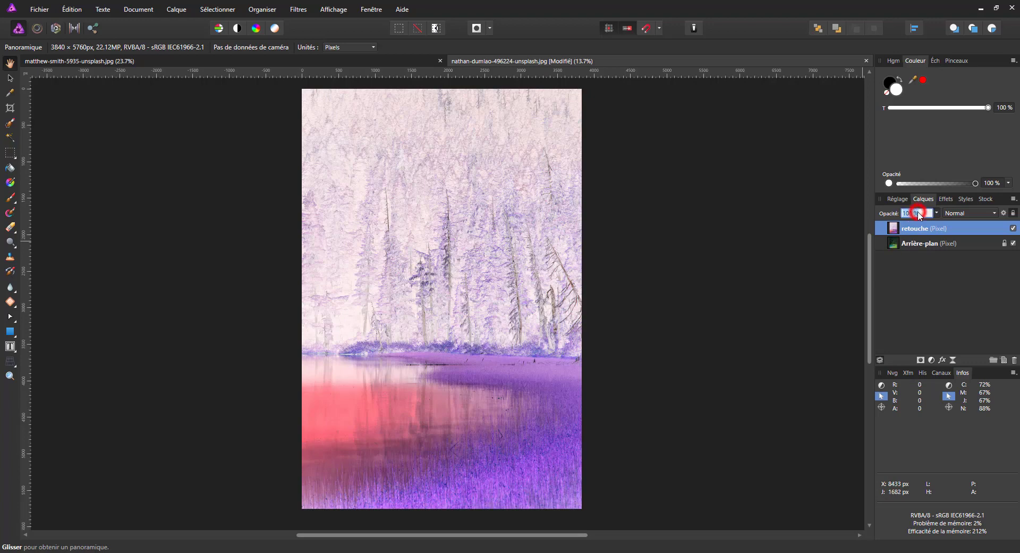
- Set the retouche layer's blend mode to Couleur
click(972, 214)
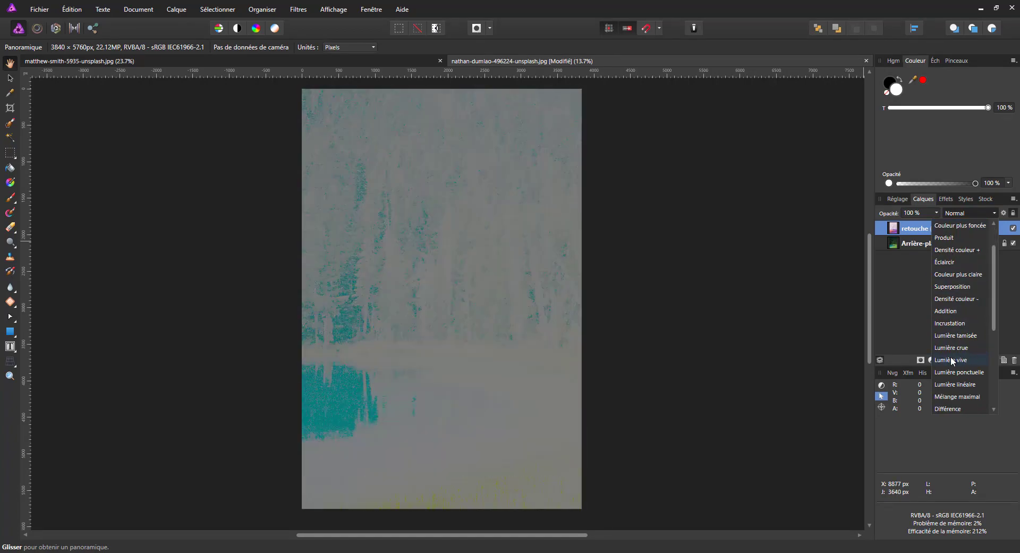
scroll(950, 382, down, 4)
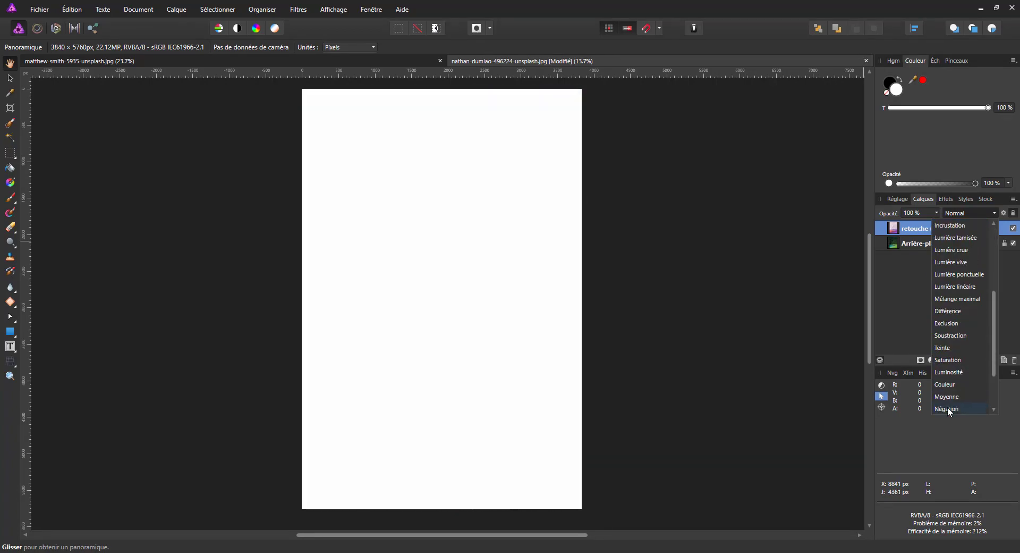
click(943, 383)
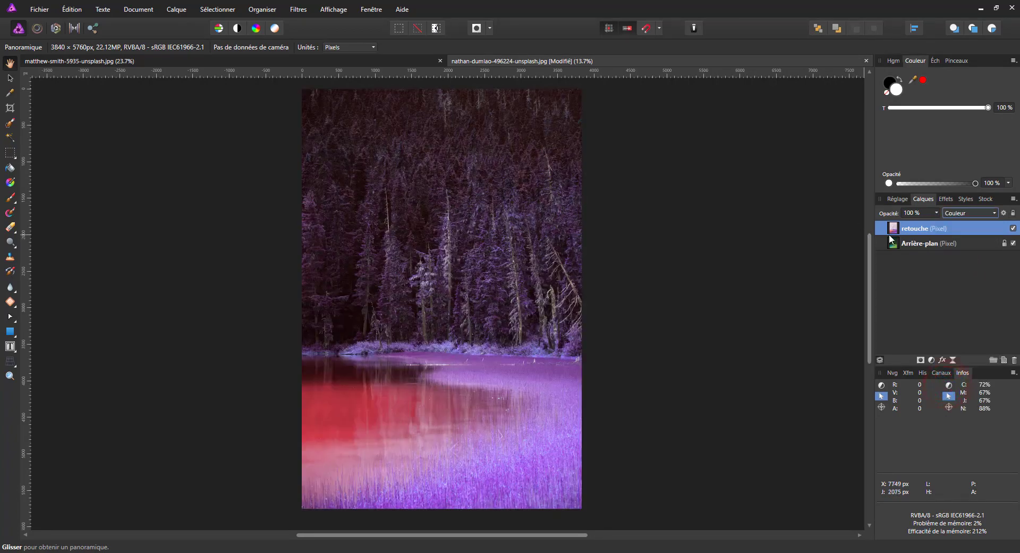
- Toggle the retouche layer's visibility repeatedly to compare the inverted colours with the original photo
click(1013, 228)
click(1013, 229)
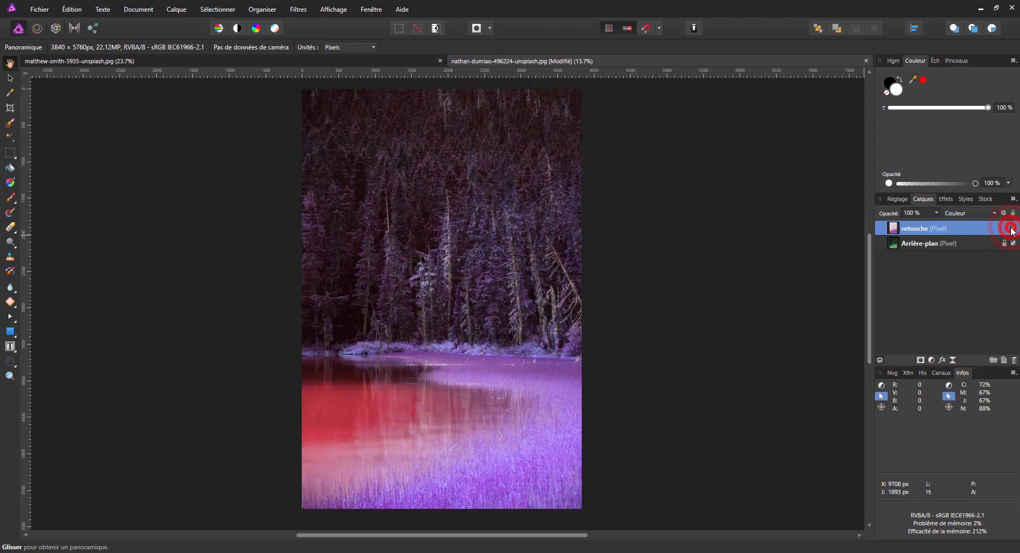
click(1013, 229)
click(1013, 228)
click(1012, 228)
click(1012, 228)
click(1014, 229)
click(1013, 229)
click(1013, 228)
click(1014, 229)
- Add a Mélangeur de canaux adjustment layer above retouche and move its dialog clear of the lower canvas
click(931, 360)
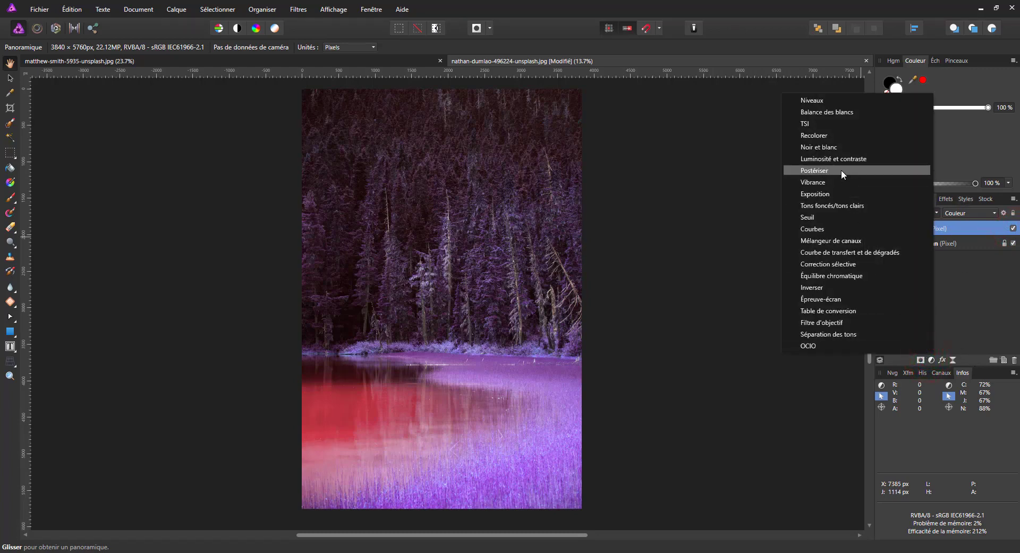
click(836, 242)
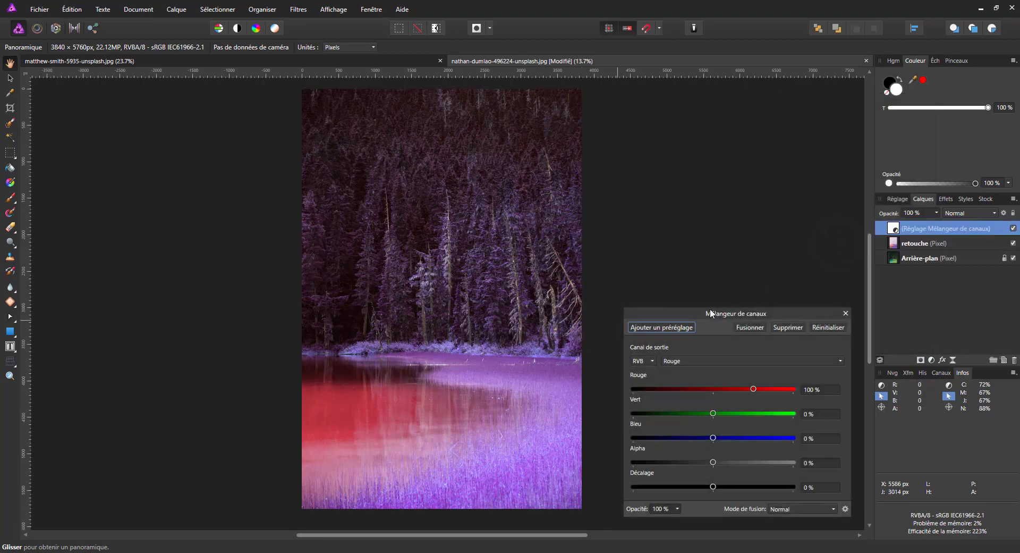
drag(710, 312, 695, 195)
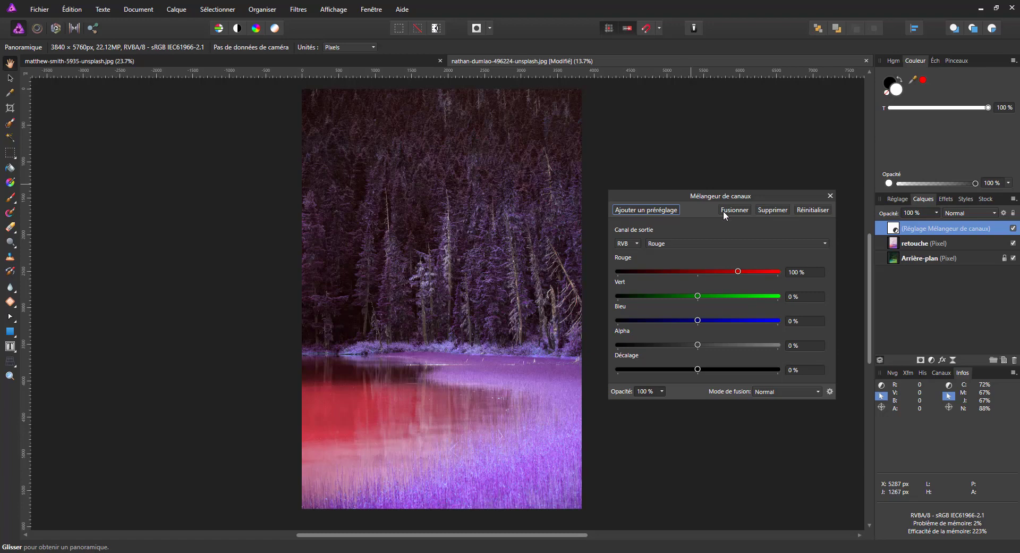
- For the Rouge output channel in the channel mixer, set Rouge to 0 % and Bleu to 100 %
click(728, 244)
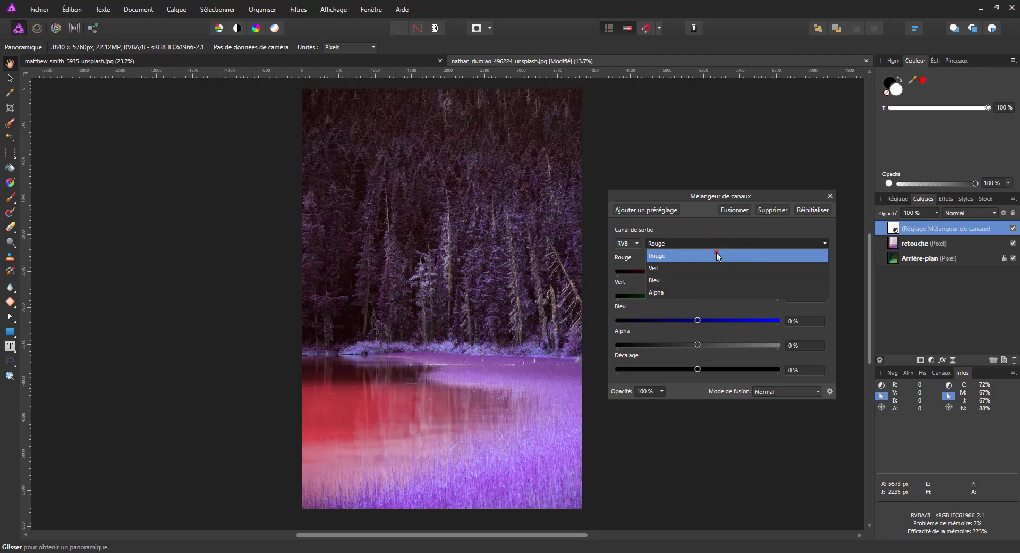
click(717, 253)
click(806, 271)
double_click(806, 271)
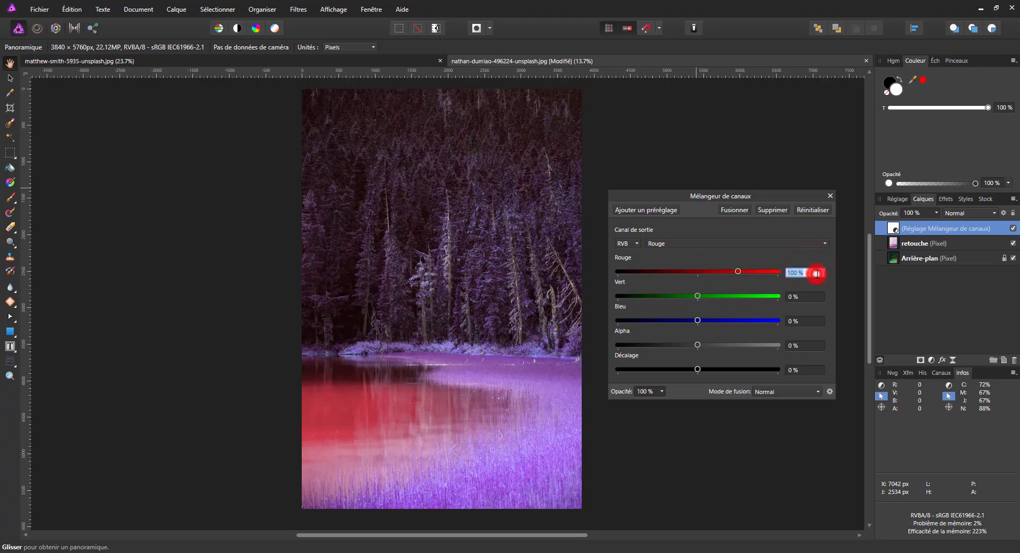
key(BackSpace)
text(0)
click(816, 324)
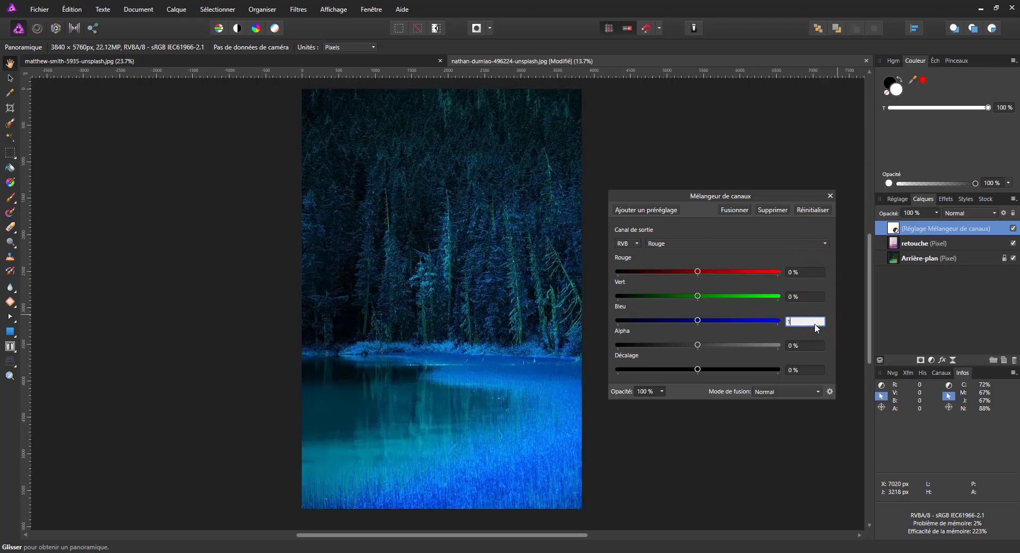
click(805, 296)
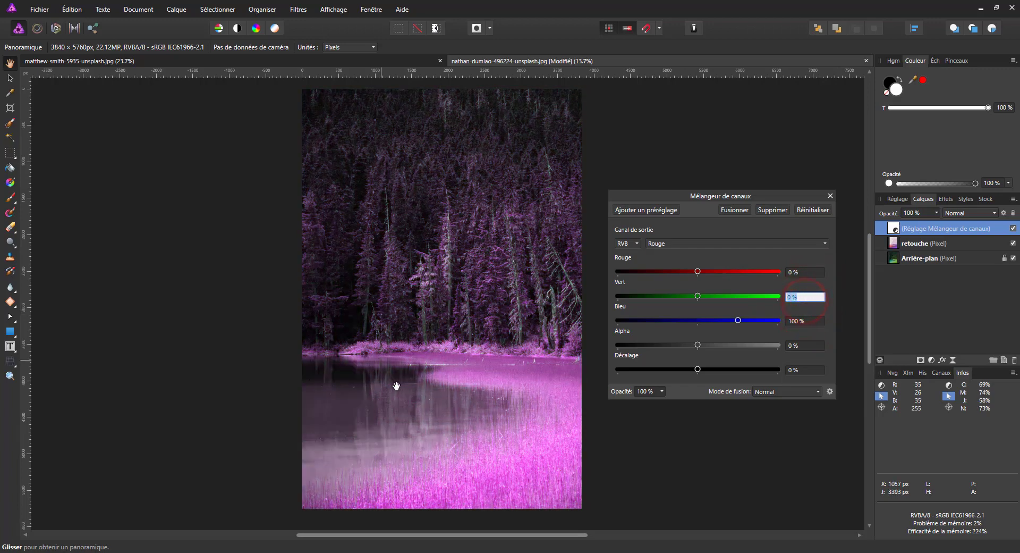
- For the Bleu output channel in the channel mixer, set Bleu to 0 % and Rouge to 100 %
click(708, 243)
click(657, 277)
click(815, 321)
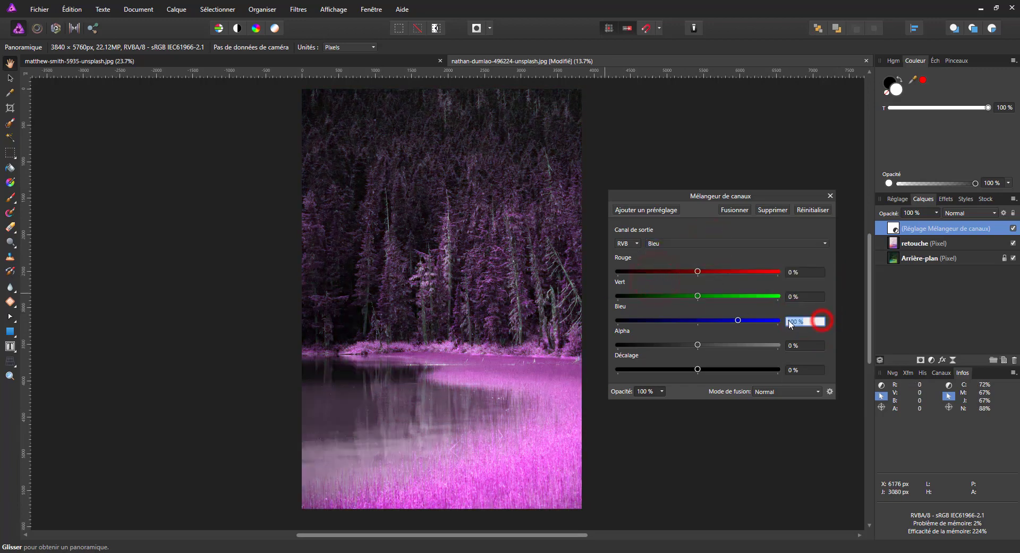
text(0)
click(794, 274)
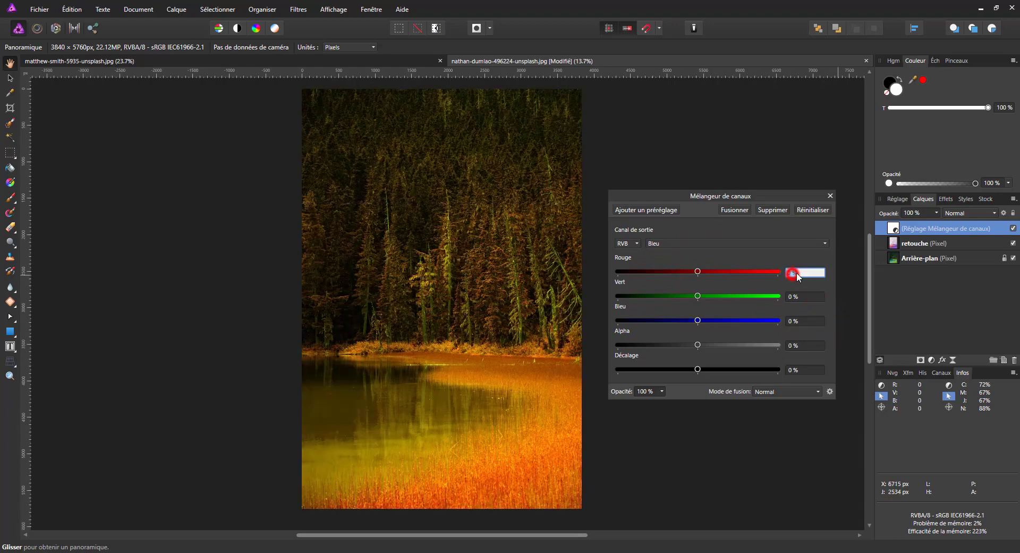
text(100)
key(Return)
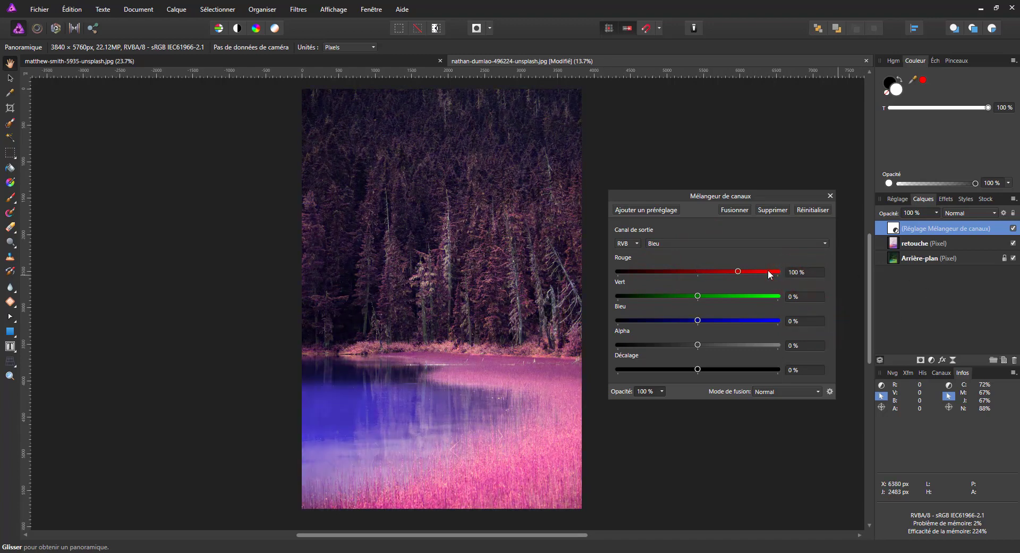
- Toggle the channel mixer layer's visibility to compare the colours before and after, and close its dialog
click(1014, 228)
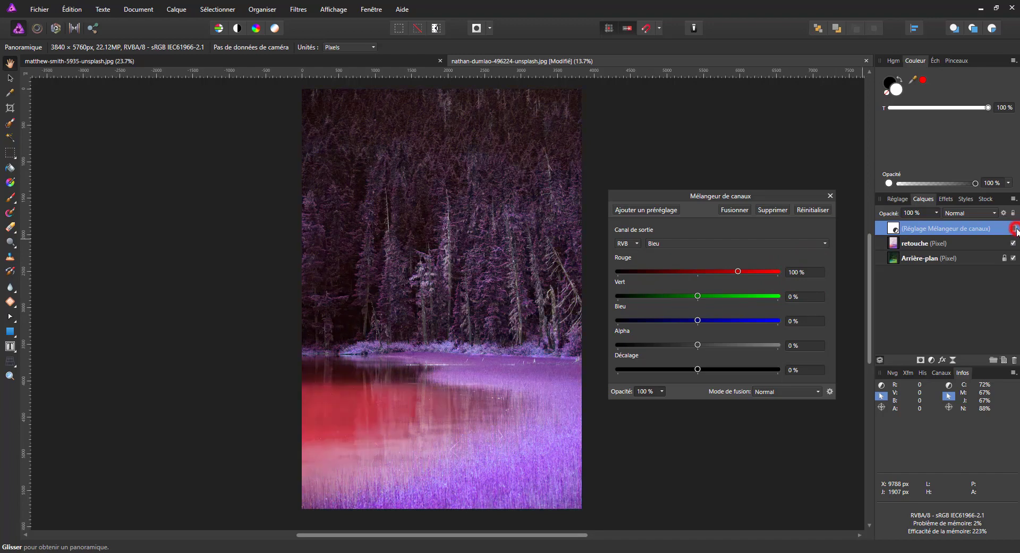
click(1014, 228)
click(1014, 229)
click(1014, 229)
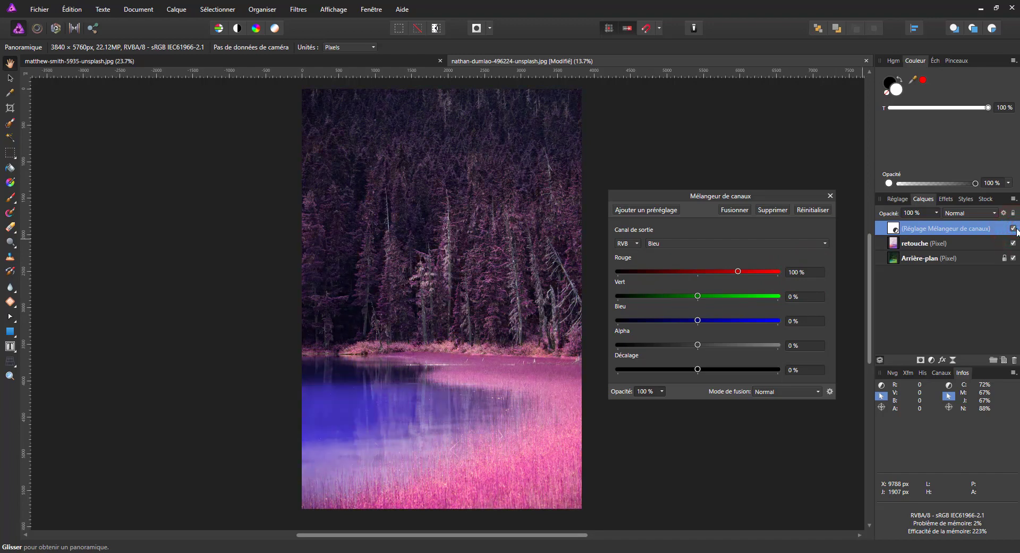
click(1014, 229)
click(1014, 228)
click(1014, 228)
click(1014, 229)
click(830, 195)
- Add a TSI adjustment layer and set the Rouges range to -100 % saturation and 100 % luminosity
click(932, 361)
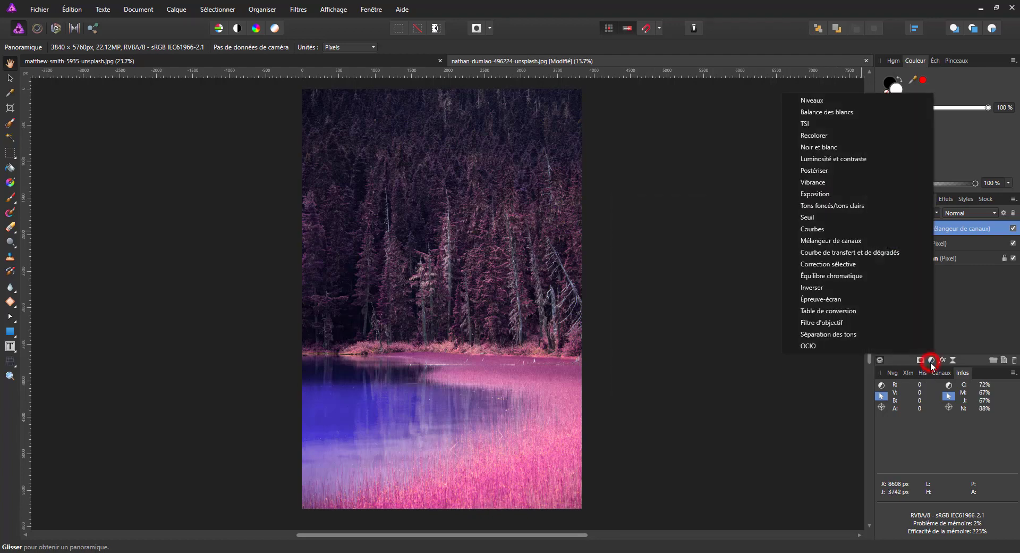
click(812, 124)
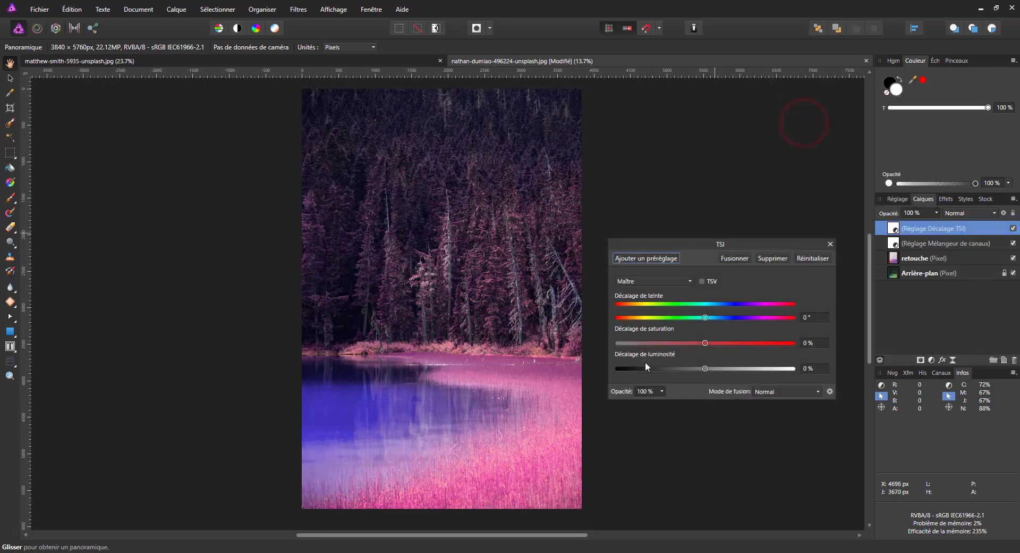
click(674, 280)
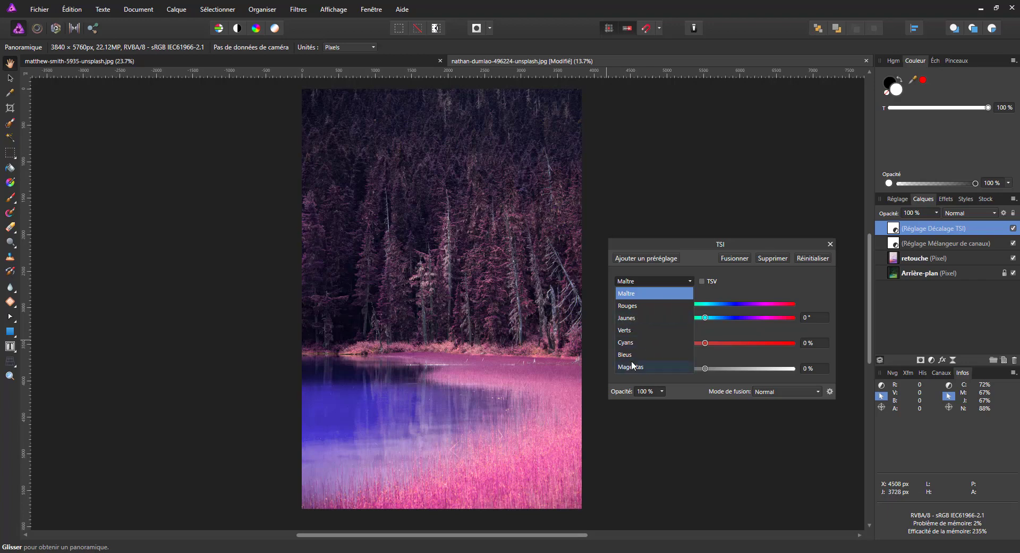
click(636, 306)
drag(707, 342, 234, 441)
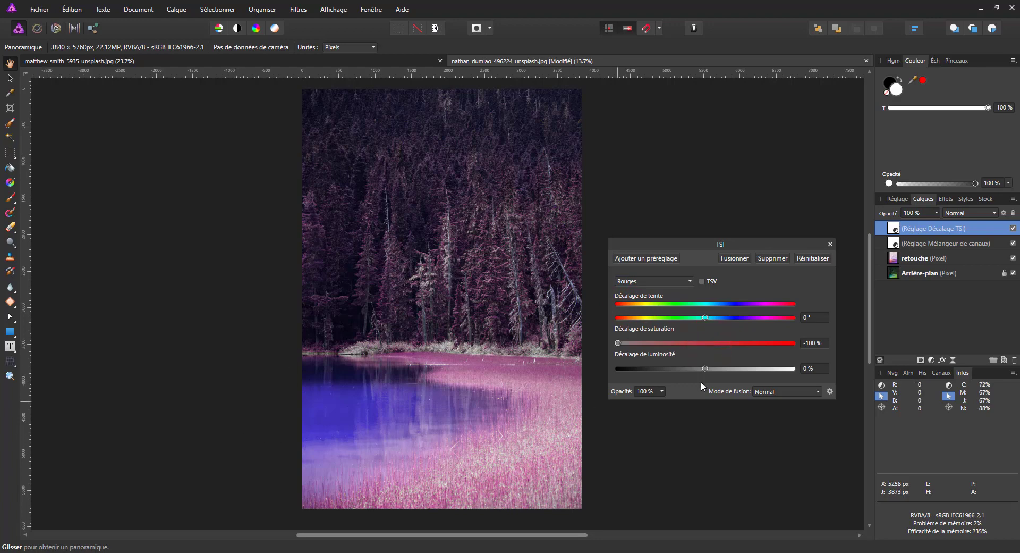
drag(705, 368, 913, 375)
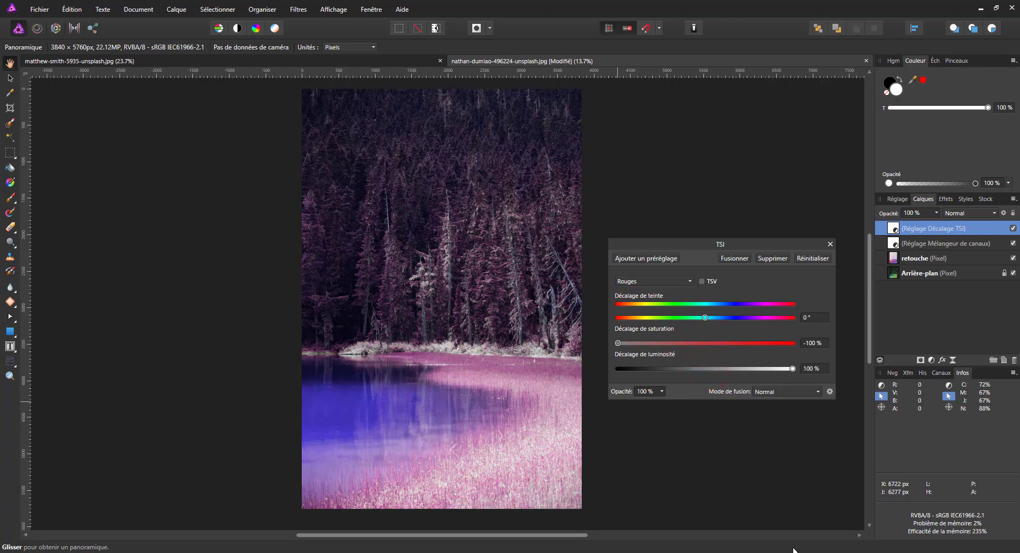
- Set the Bleus range of the TSI adjustment to 33 % saturation and 19 % luminosity
click(678, 278)
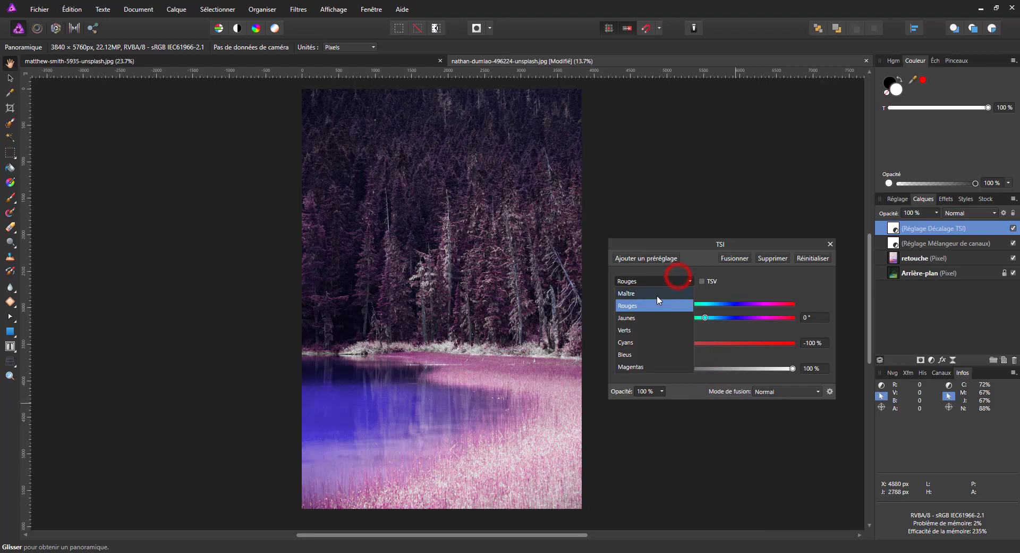
click(635, 353)
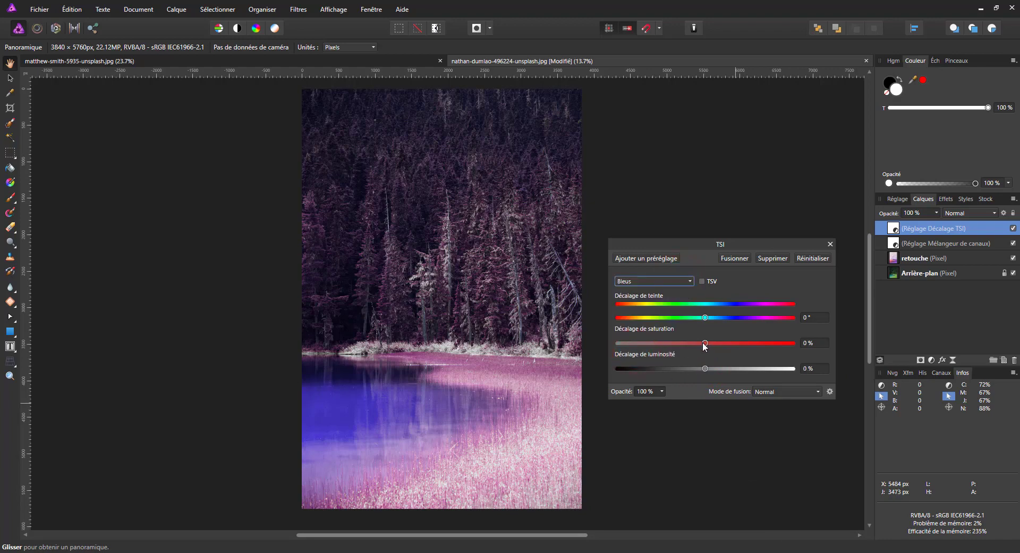
drag(704, 345, 722, 366)
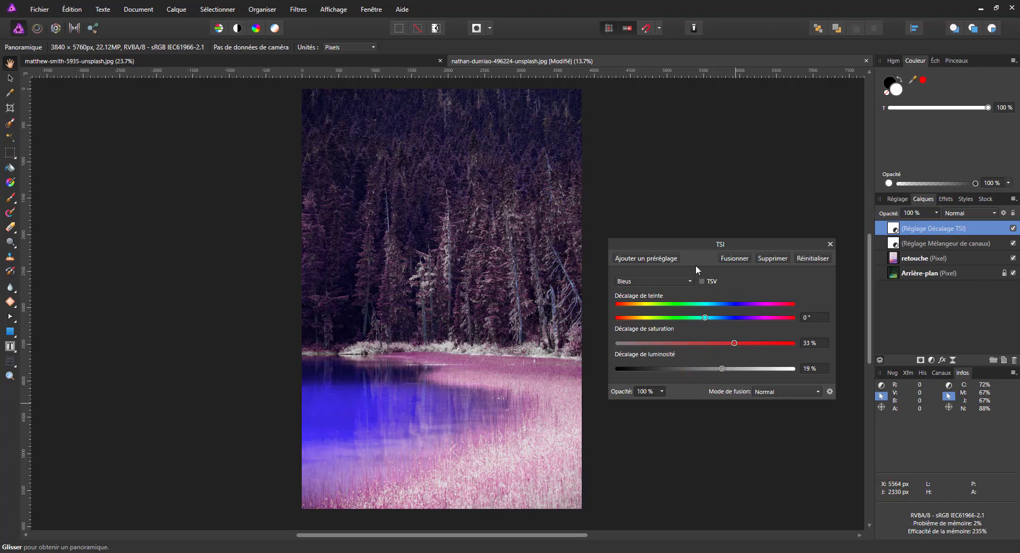
- Set the Magentas range of the TSI adjustment to 30 % saturation and 16 % luminosity
click(683, 282)
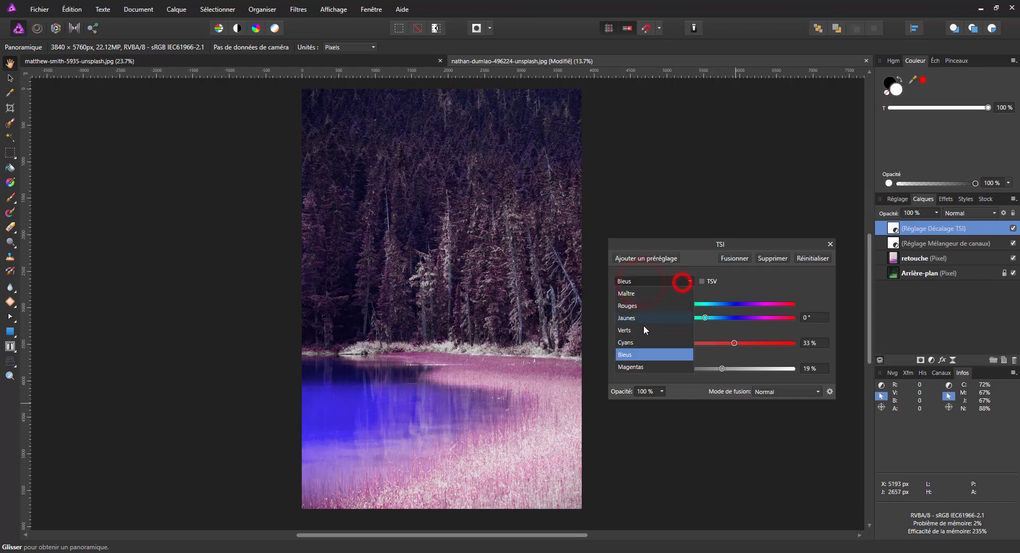
click(633, 367)
click(706, 343)
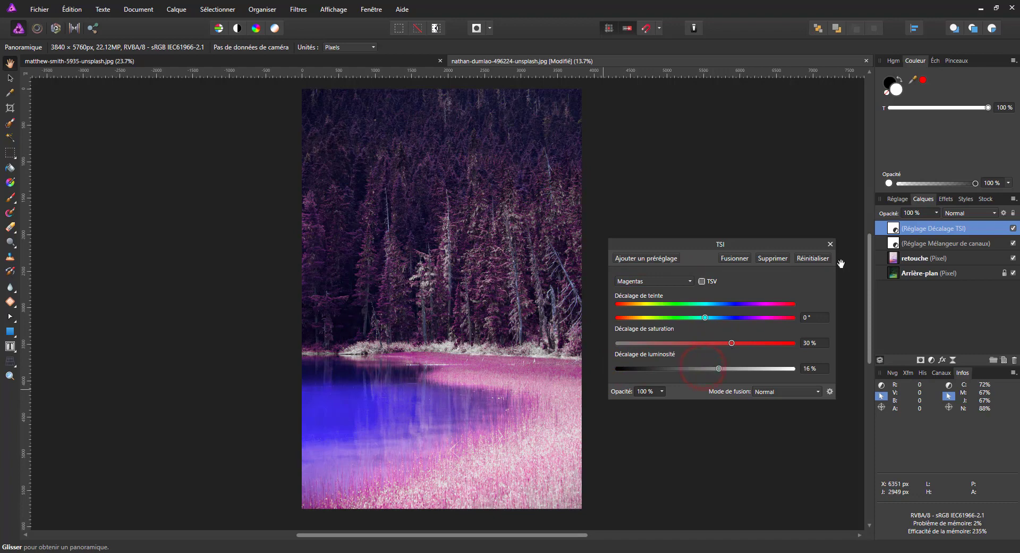
- Toggle the TSI layer's visibility to compare before and after, and reduce the Magentas saturation to 9 %
click(1013, 228)
click(1013, 228)
click(1014, 227)
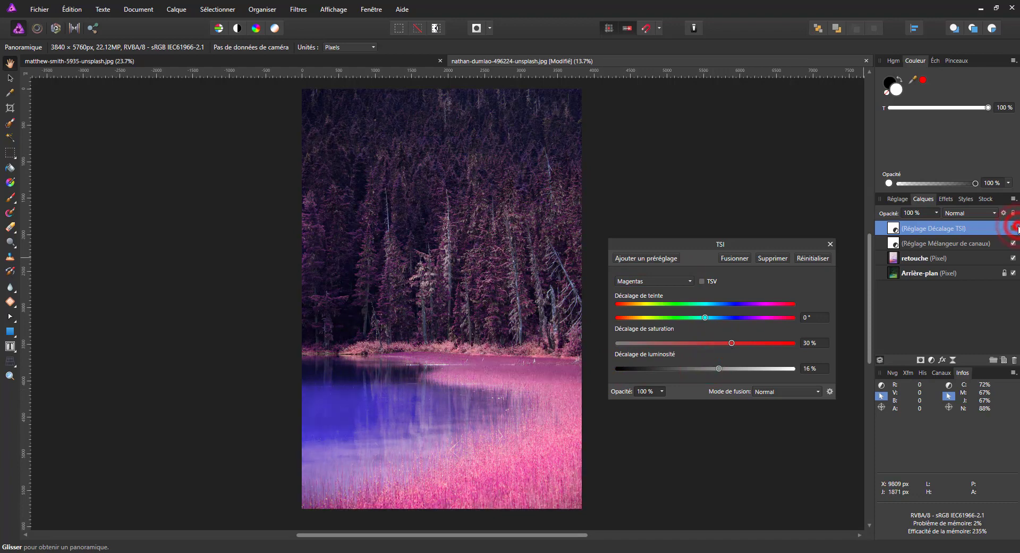
click(1014, 228)
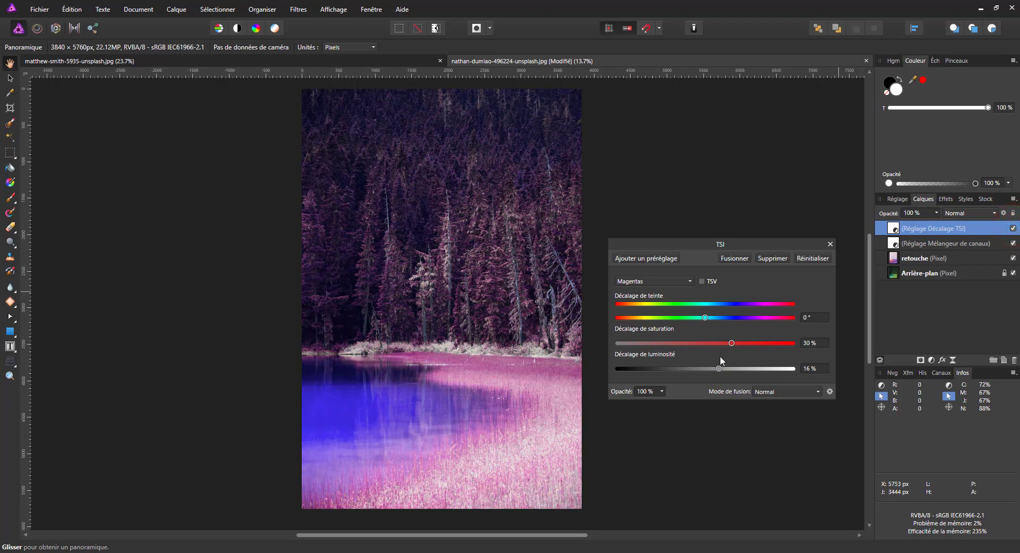
drag(731, 343, 714, 343)
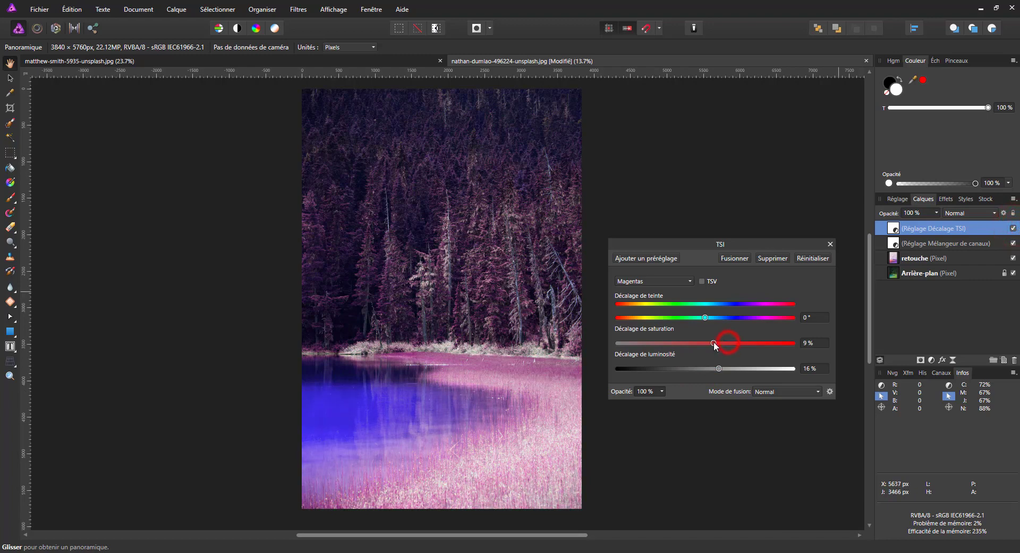
- Add a Luminosité et contraste adjustment layer with the contrast raised to about 26 %, and close its dialog
click(932, 361)
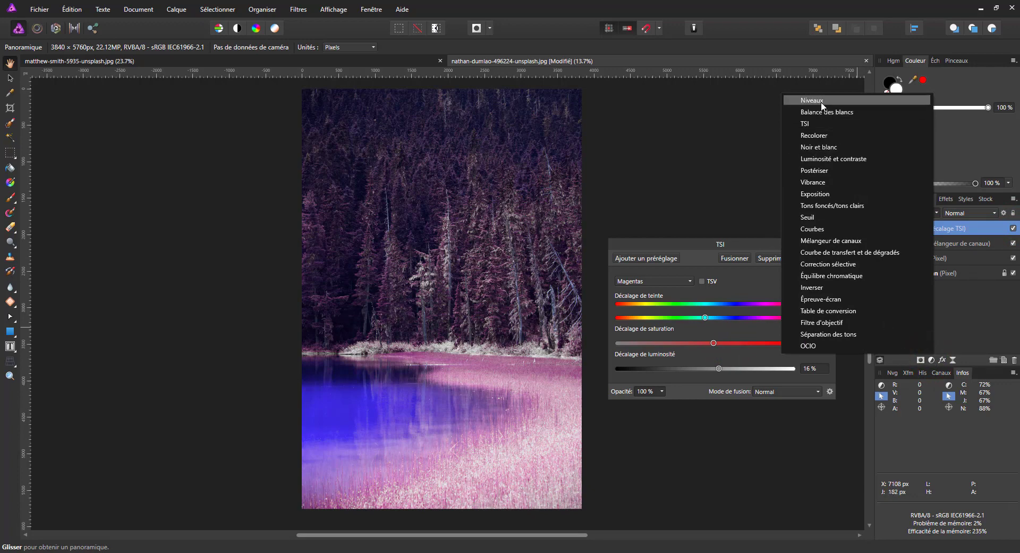
click(836, 161)
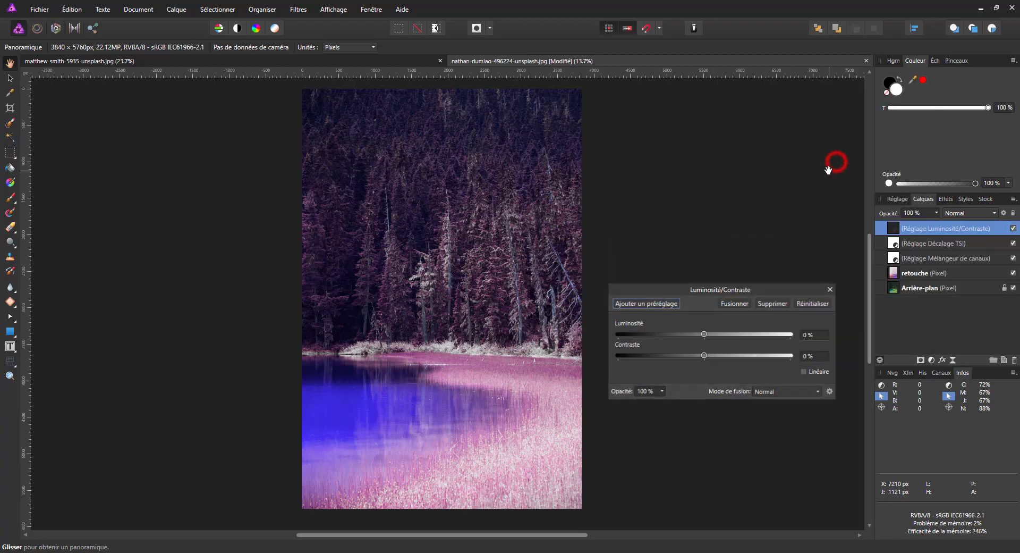
click(704, 355)
drag(703, 355, 727, 355)
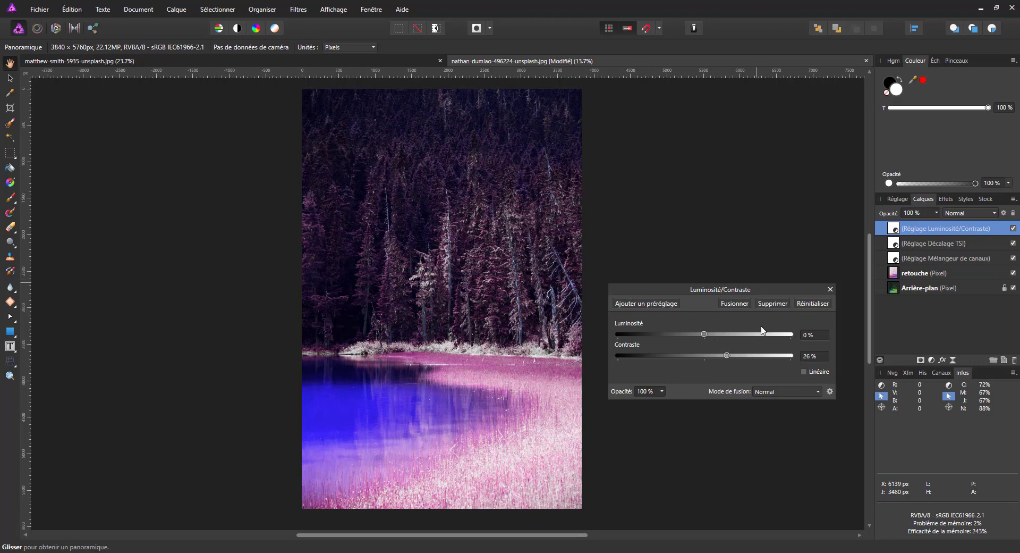
mouse_move(727, 354)
mouse_down()
mouse_move(681, 353)
mouse_move(725, 355)
mouse_up()
click(939, 343)
click(829, 290)
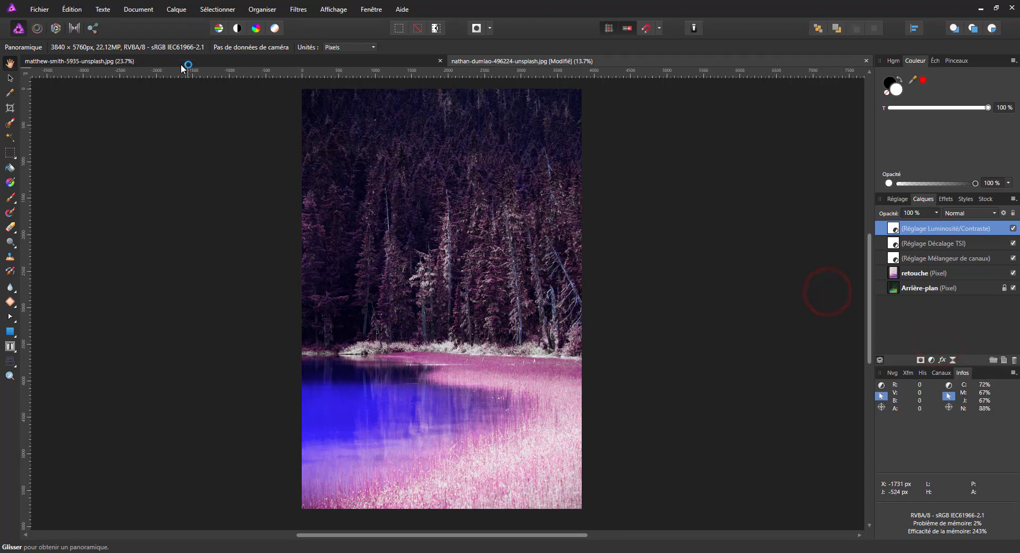
- Switch to the open photo of the small fir tree, duplicate its Arrière-plan layer and invert the copy's colours
click(194, 64)
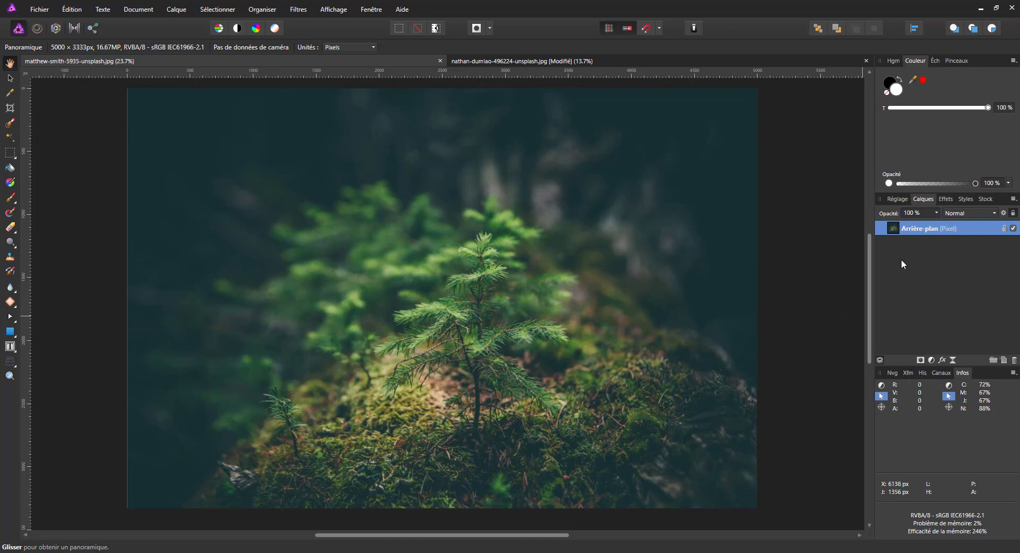
key(ctrl+i)
key(ctrl+z)
key(ctrl+j)
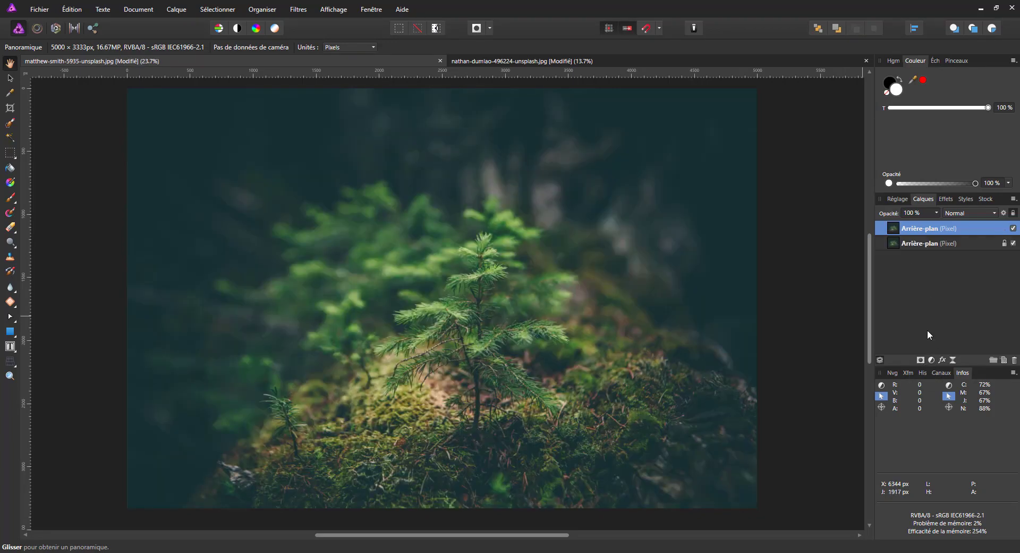
key(ctrl+i)
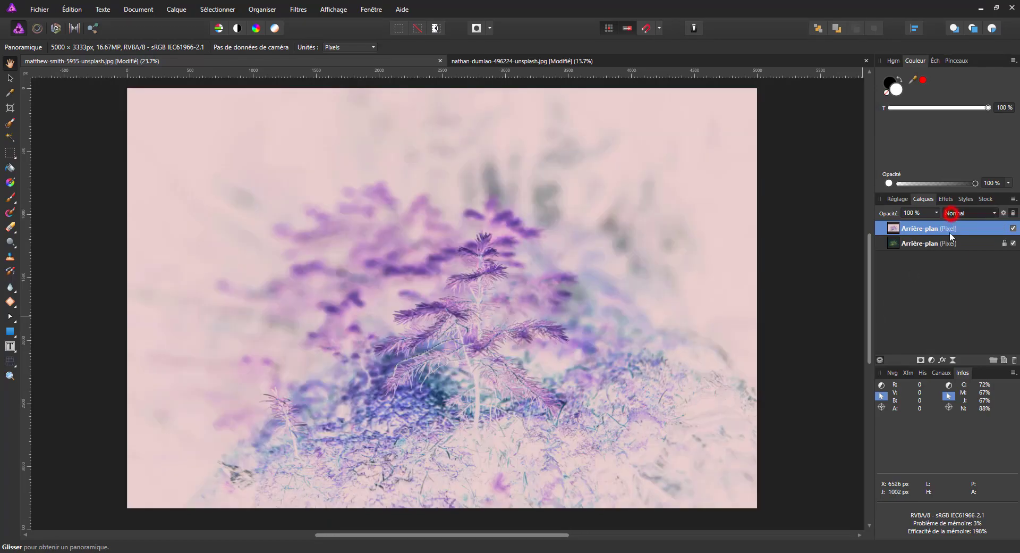
- Set the inverted layer's blend mode to Couleur and toggle its visibility to compare with the original
click(951, 213)
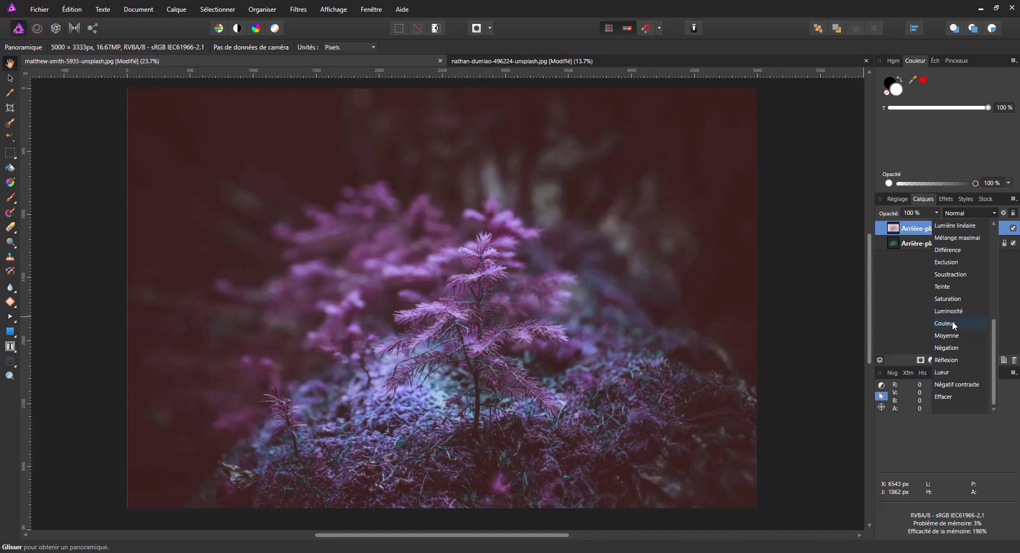
click(952, 320)
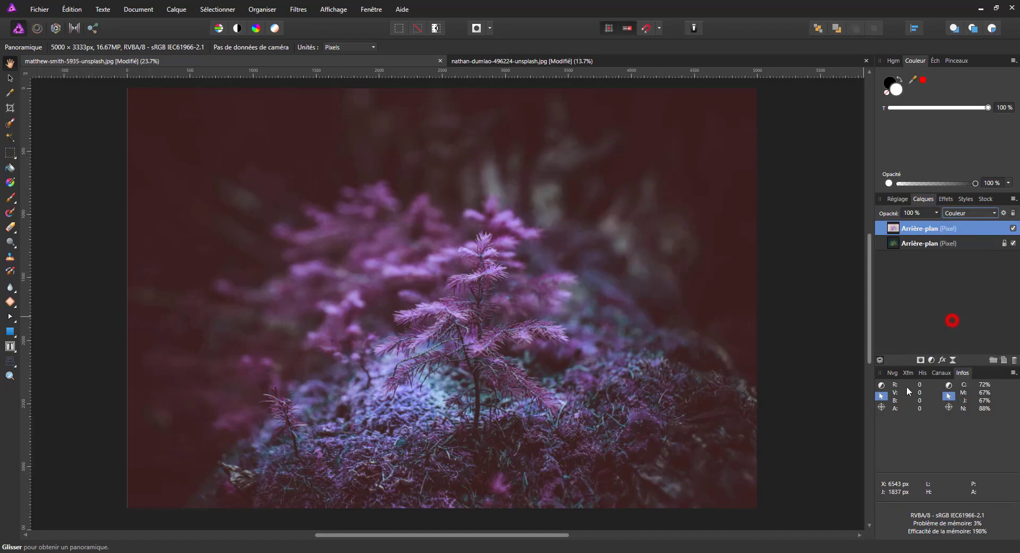
click(1013, 228)
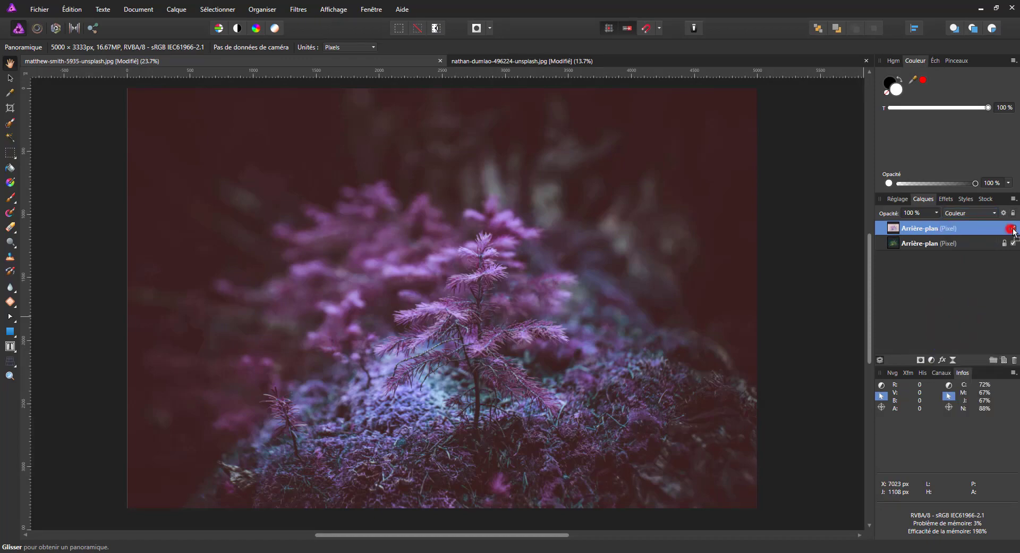
click(1013, 228)
click(1014, 228)
click(1013, 228)
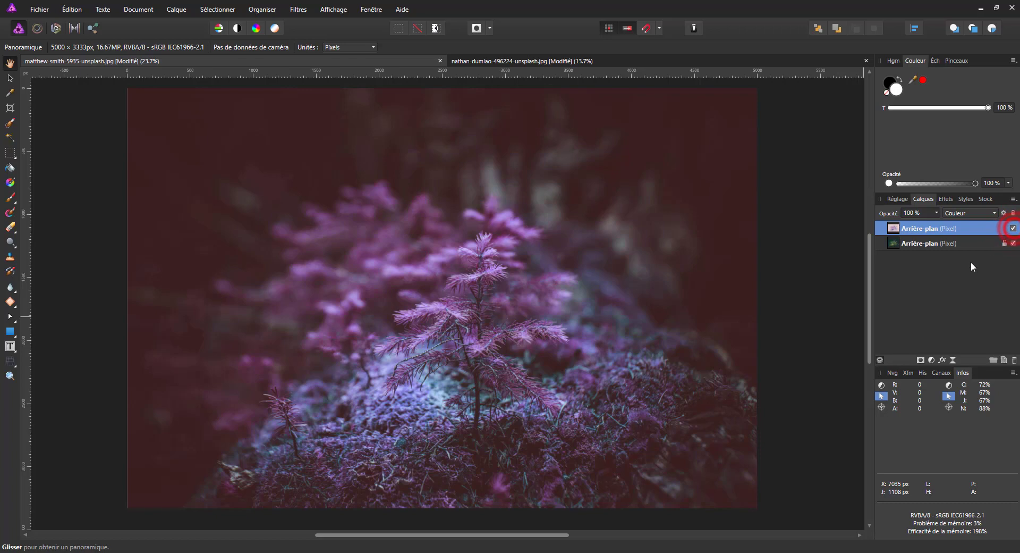
- Add a Mélangeur de canaux adjustment layer and set the Rouge output channel to 0 % Rouge and 100 % Bleu
click(932, 360)
click(842, 242)
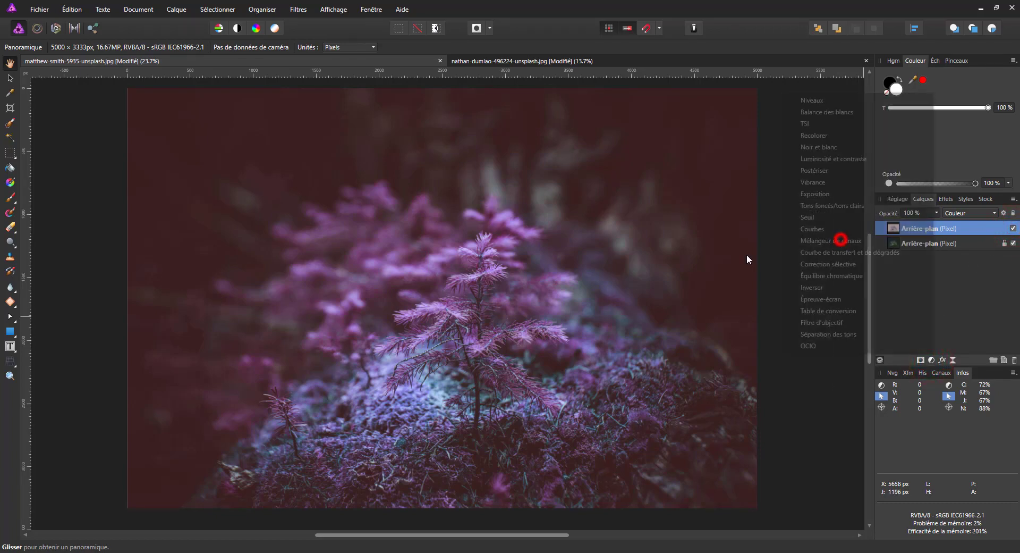
click(803, 272)
text(0)
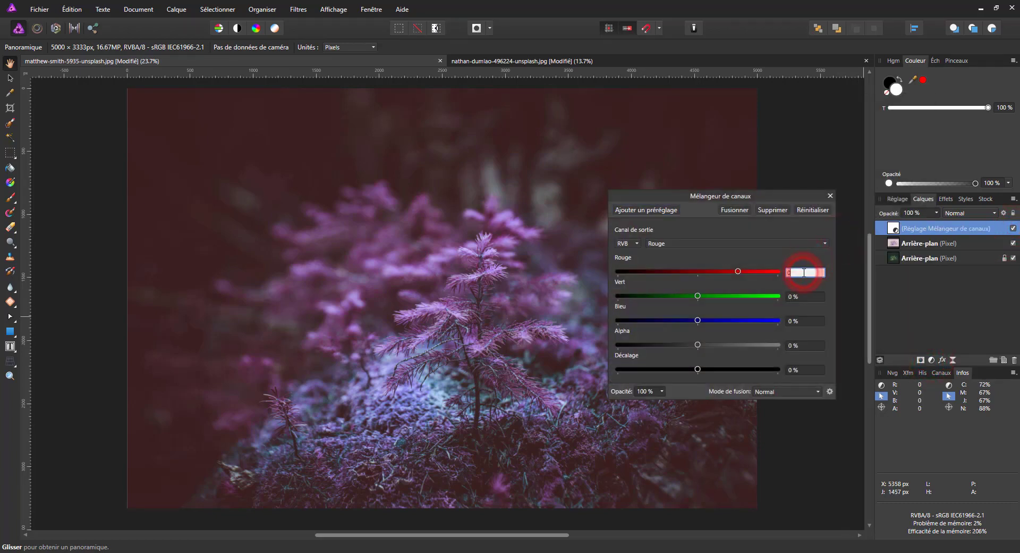
key(Tab)
key(Tab)
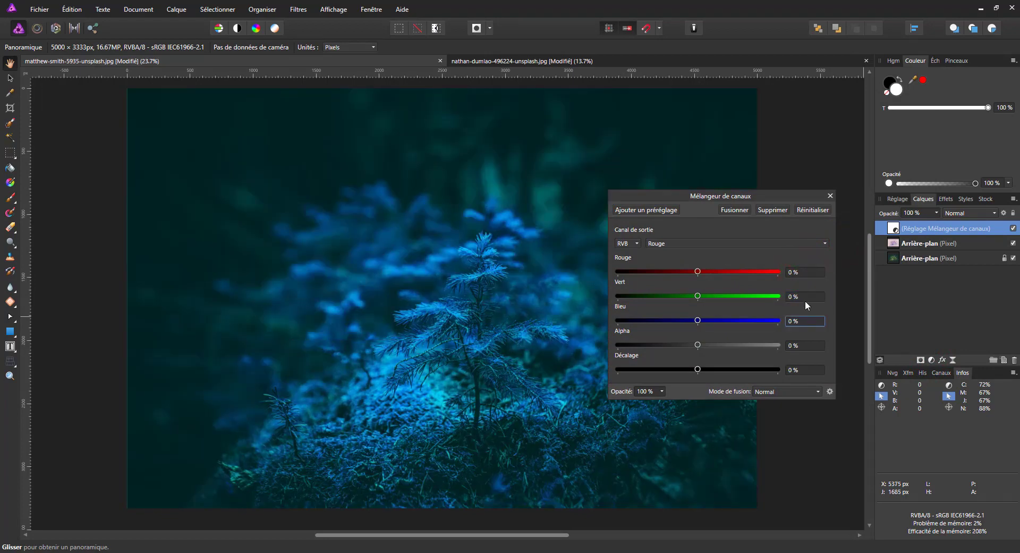
key(BackSpace)
text(100)
- For the Bleu output channel of the channel mixer, set Rouge to 100 % and Bleu to 0 %
click(724, 243)
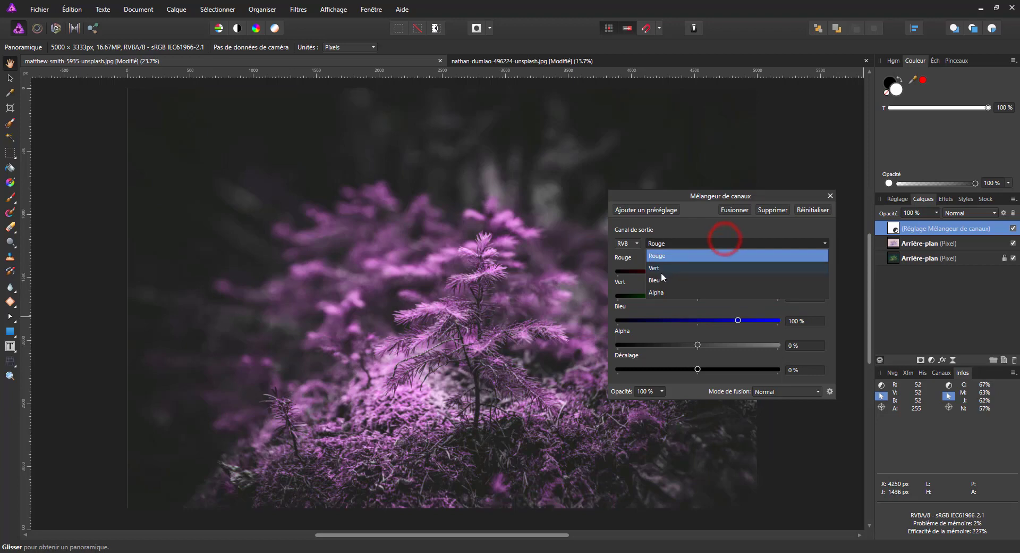
click(726, 260)
click(806, 271)
text(100)
key(Return)
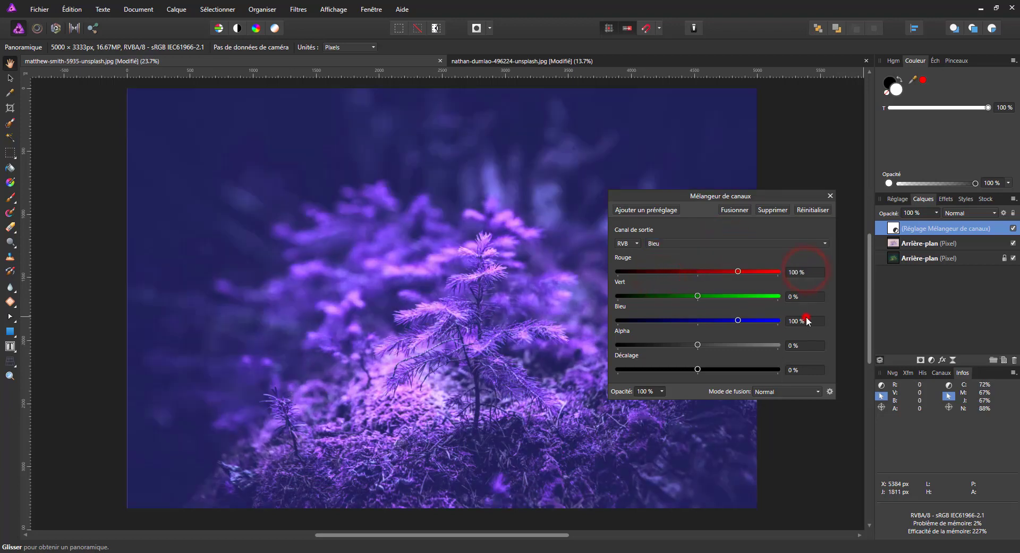
click(806, 321)
text(0)
key(Return)
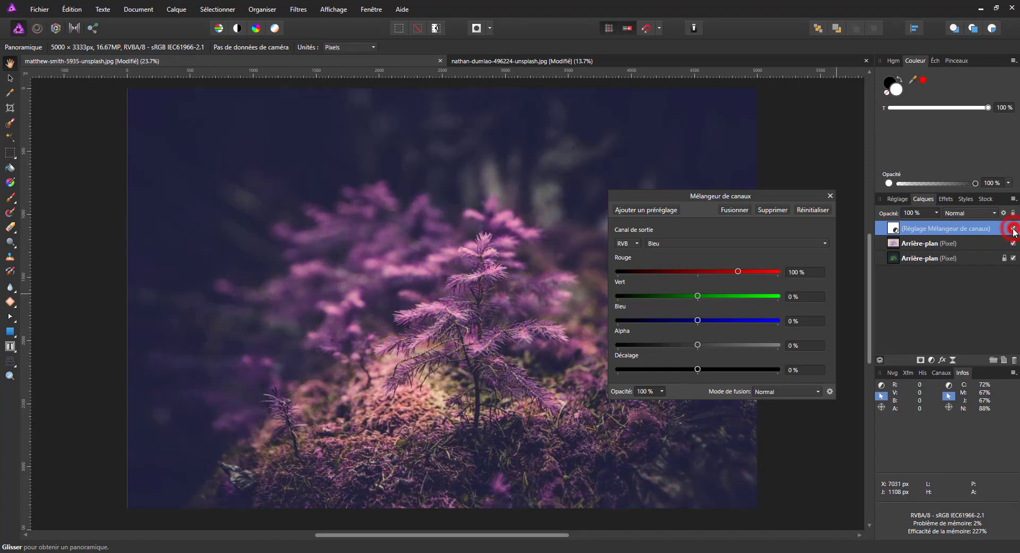
- Close the channel mixer dialog and toggle the adjustment layer's visibility to compare the colours
click(831, 196)
click(1013, 228)
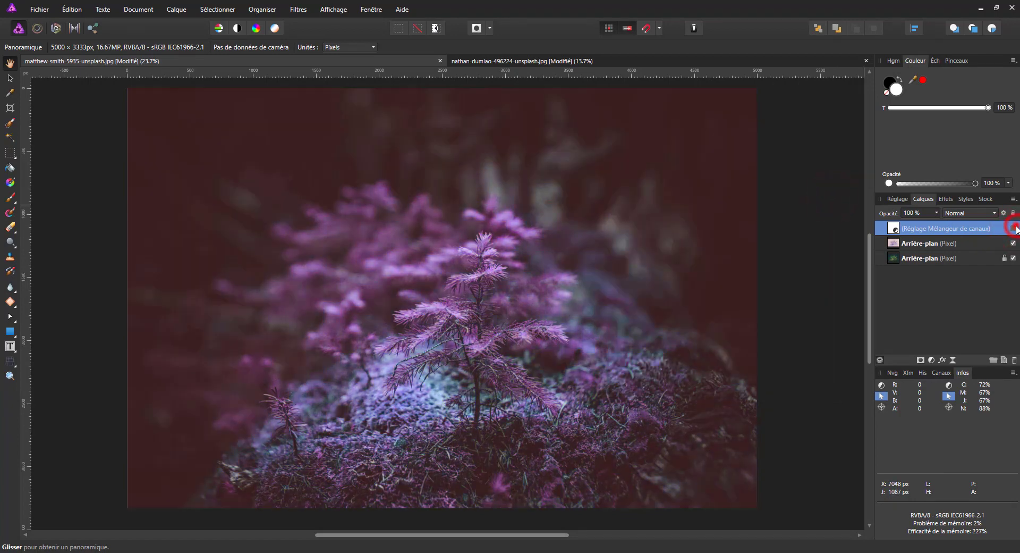
click(1013, 228)
click(1014, 228)
click(1014, 228)
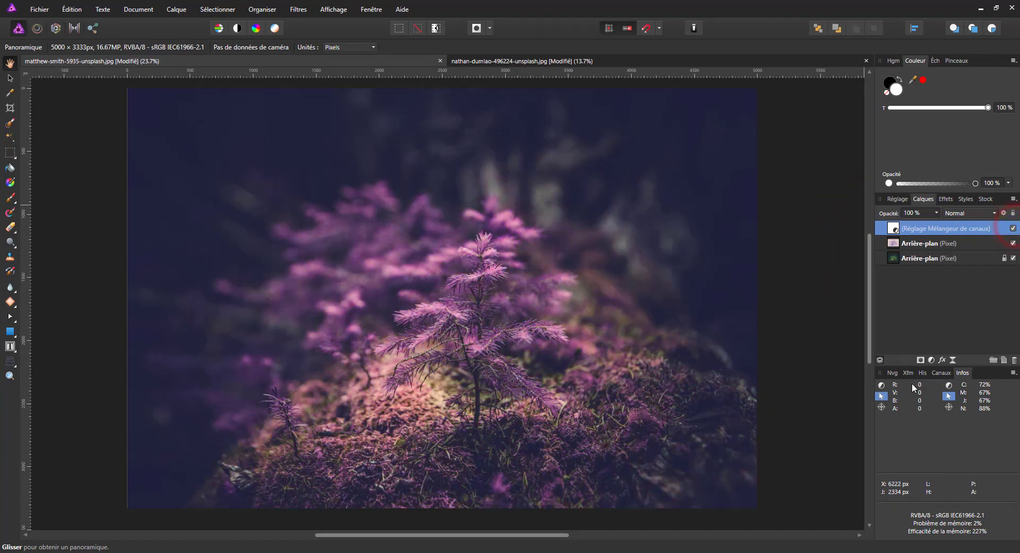
- Add a TSI adjustment layer above the channel mixer and set the Rouges range to -100 % saturation and 100 % luminosity
click(931, 359)
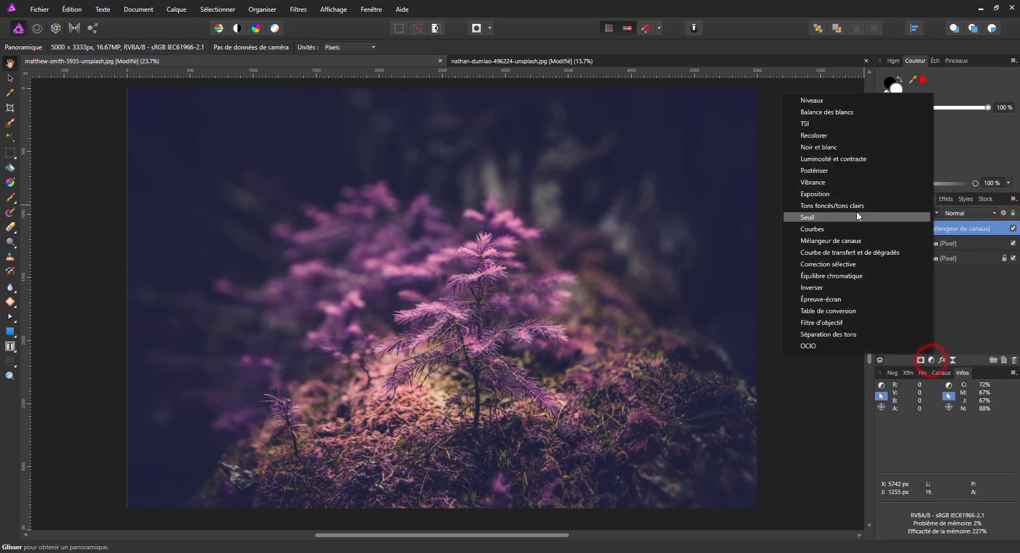
click(815, 125)
click(654, 281)
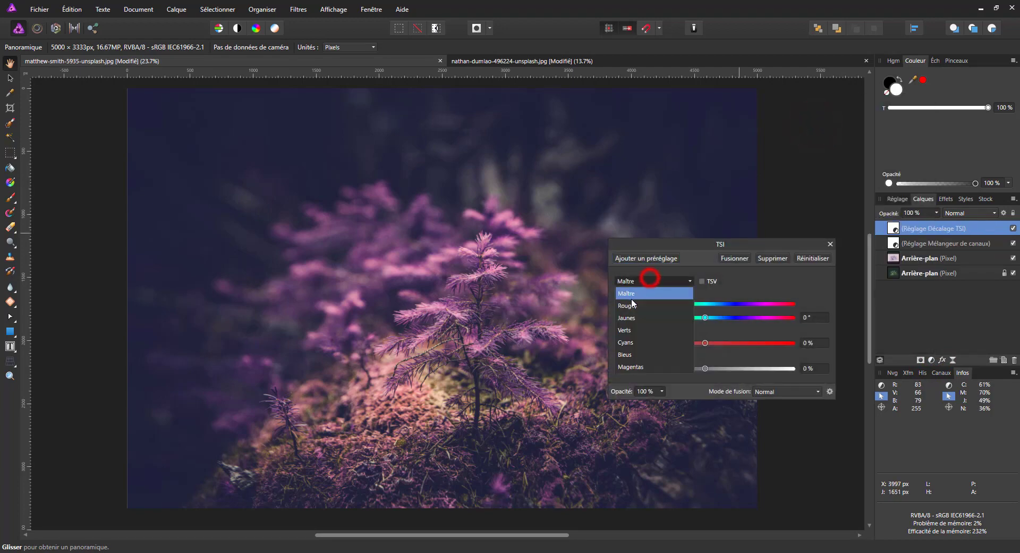
click(632, 304)
drag(702, 341, 302, 323)
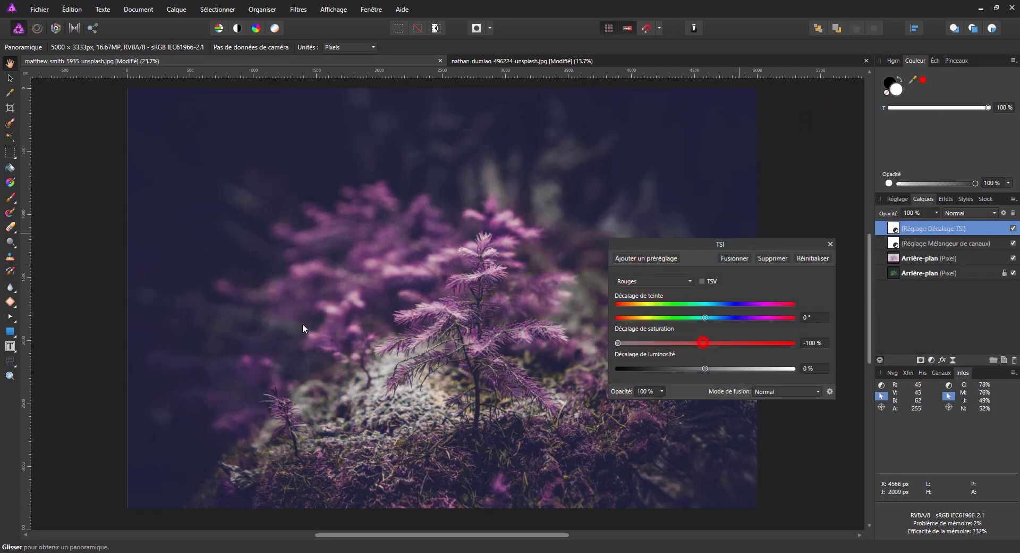
drag(709, 365, 793, 368)
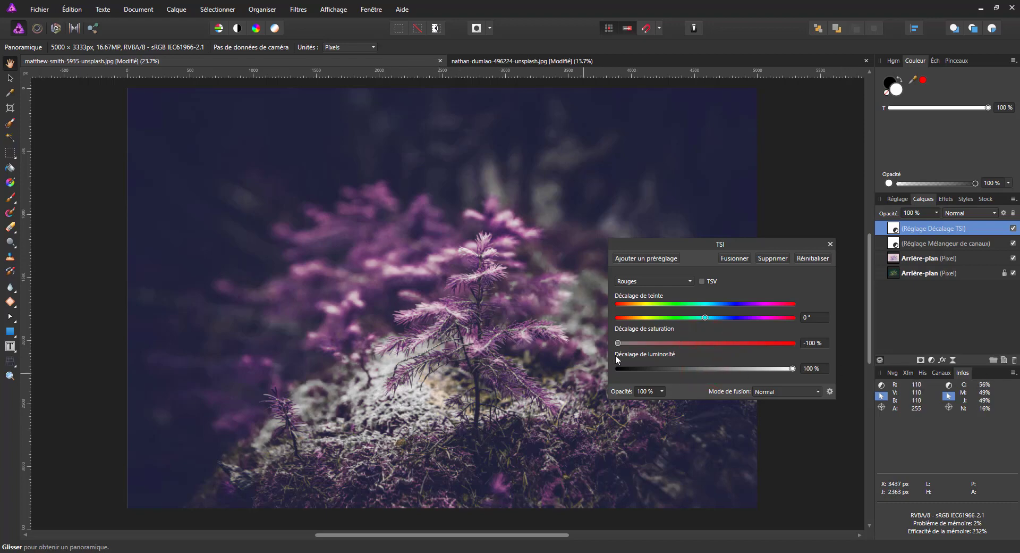
- Set the Magentas range of the TSI adjustment to 37 % saturation and -37 % luminosity
click(649, 282)
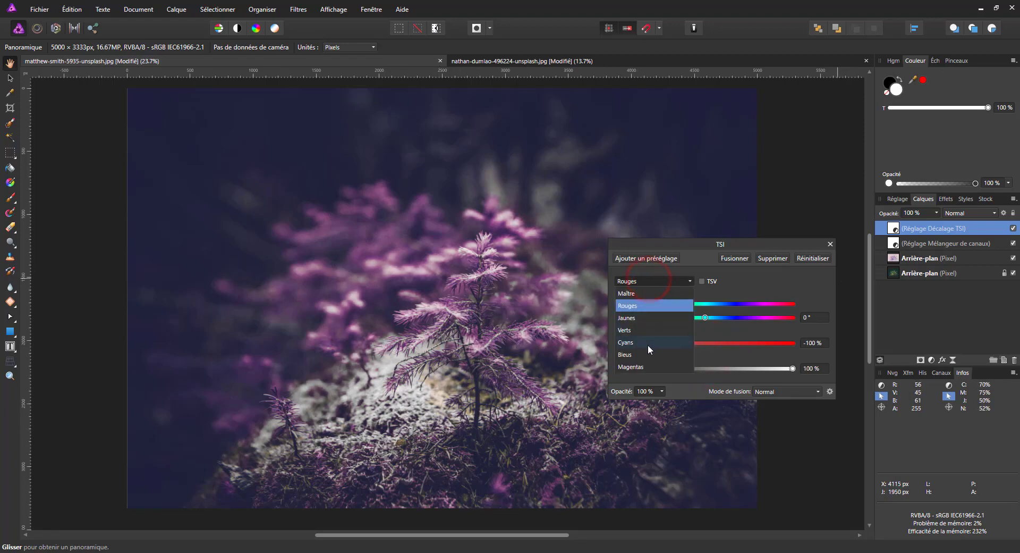
click(644, 364)
click(707, 343)
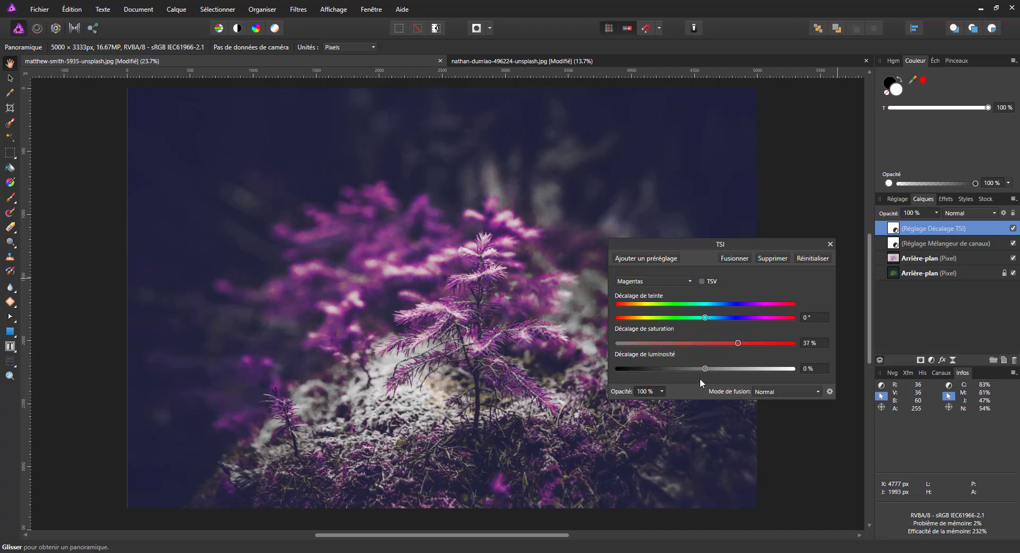
drag(727, 366, 673, 369)
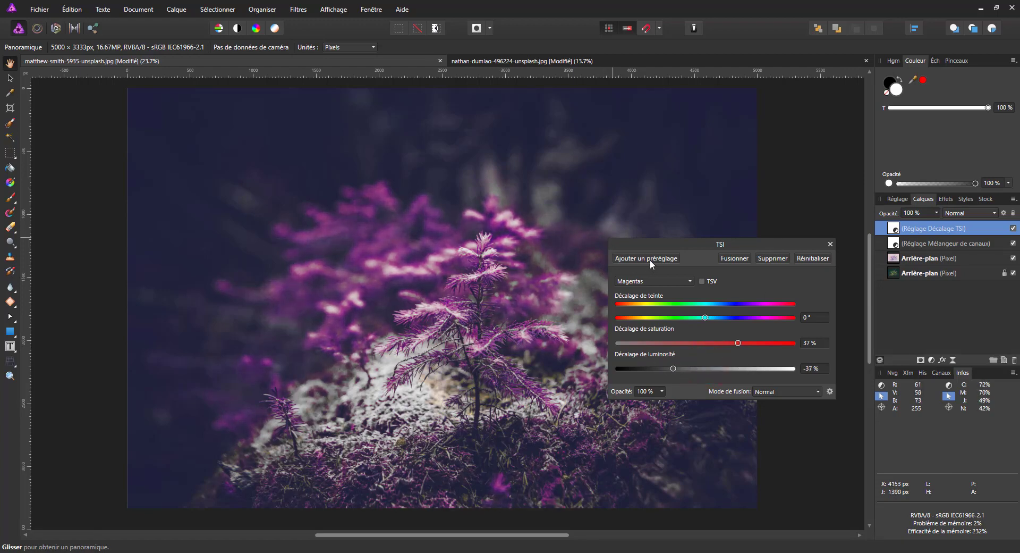
- Set the Jaunes range of the TSI adjustment to 60 % saturation and close the dialog
click(646, 281)
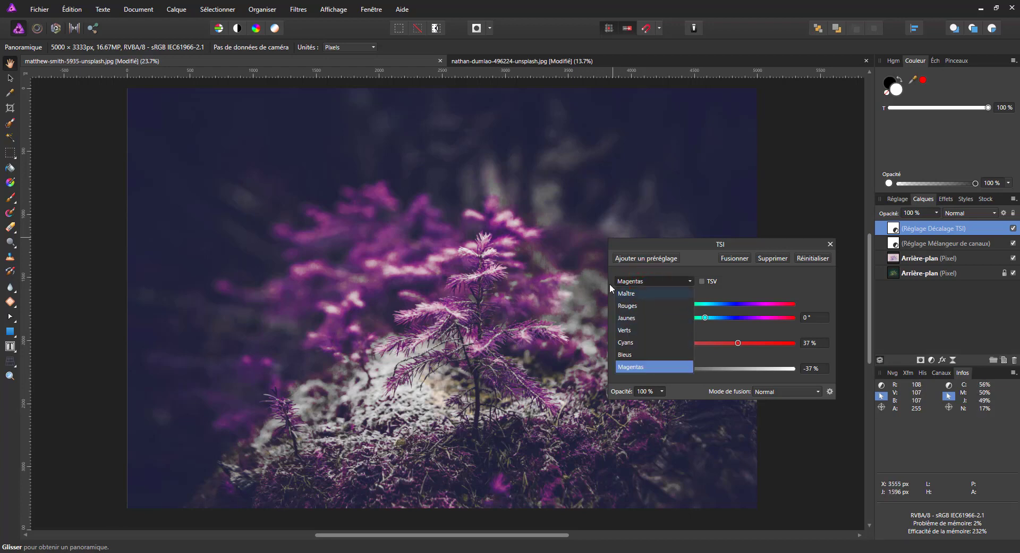
click(620, 320)
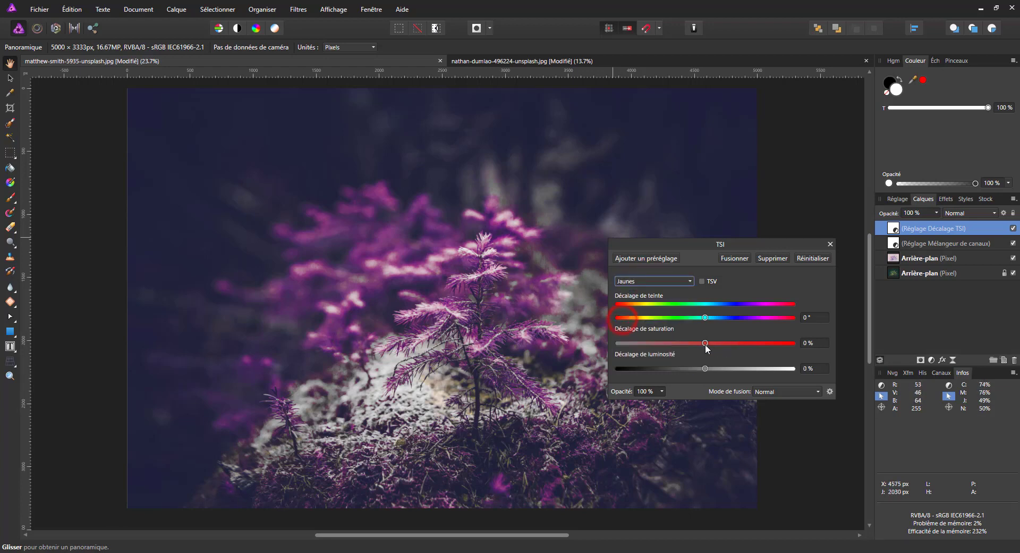
drag(705, 343, 761, 349)
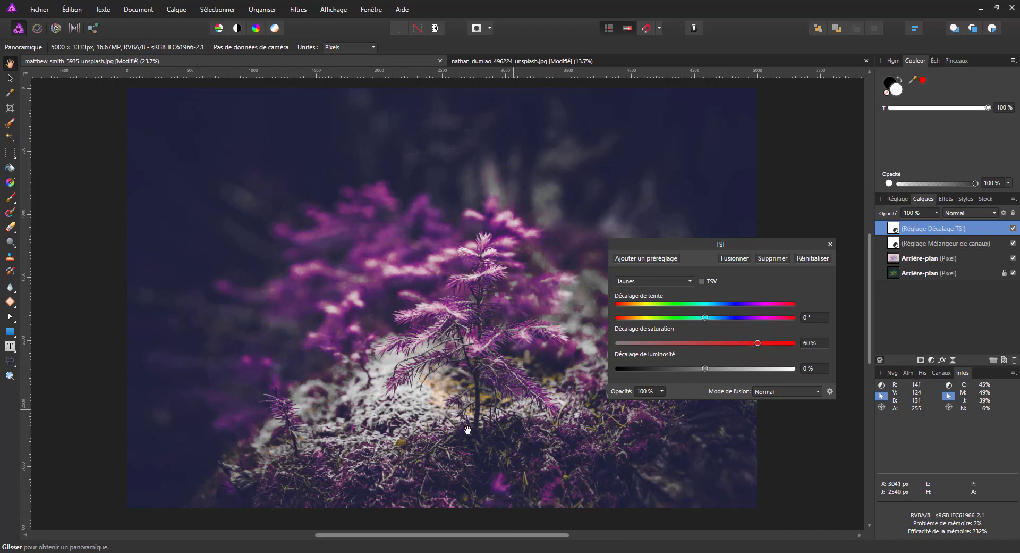
click(831, 244)
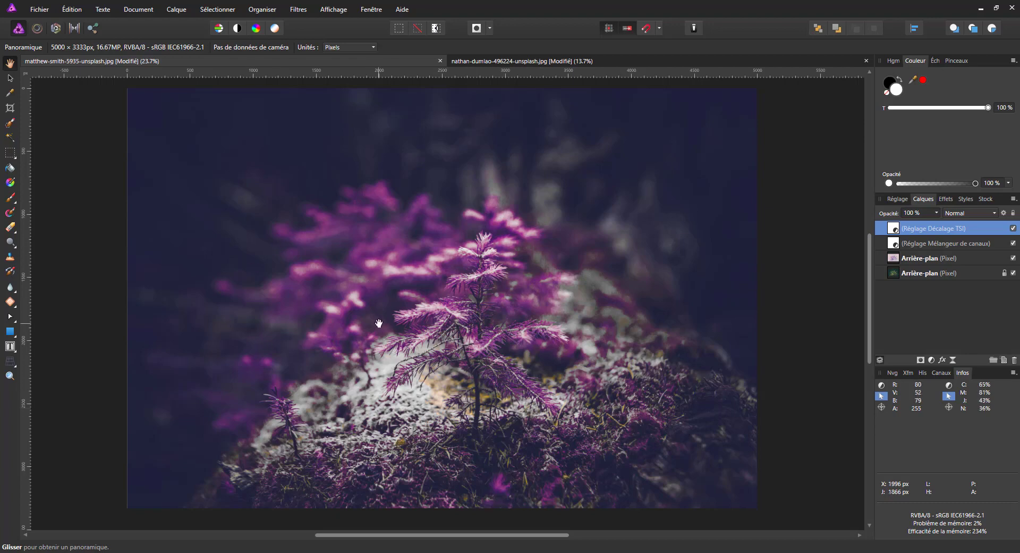
- Add a Correction sélective adjustment layer above the fir tree photo's TSI adjustment and select its Magentas range
click(932, 360)
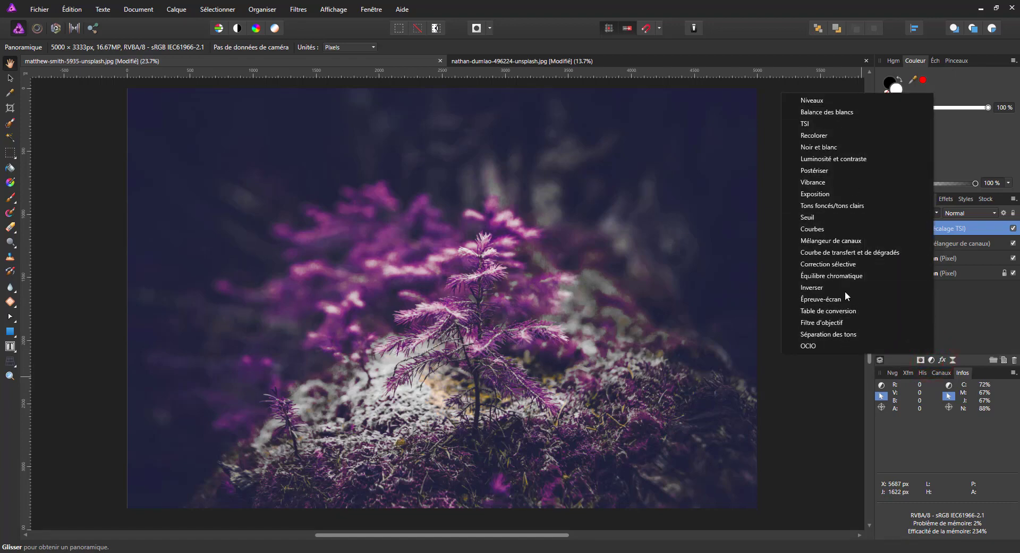
click(847, 265)
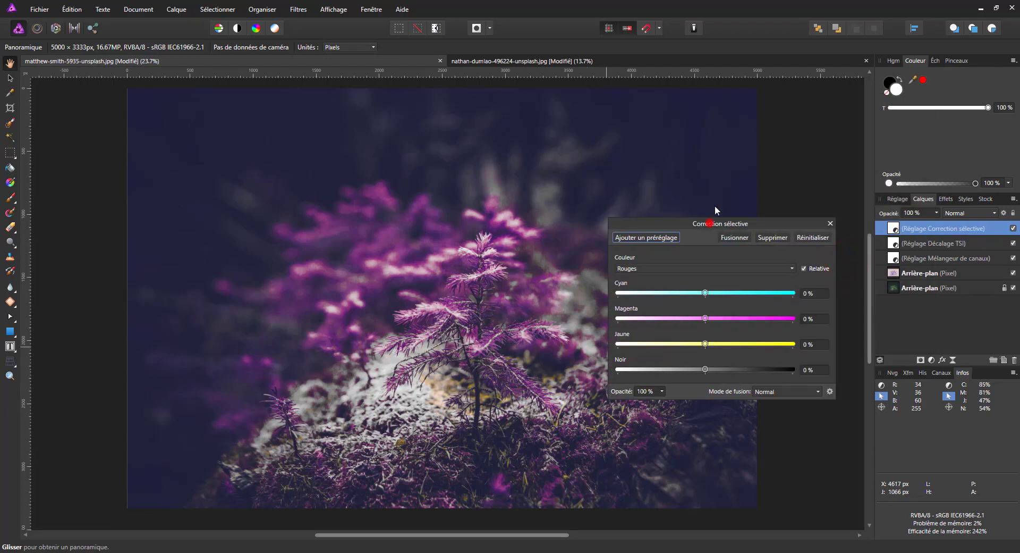
drag(711, 223, 745, 123)
click(668, 167)
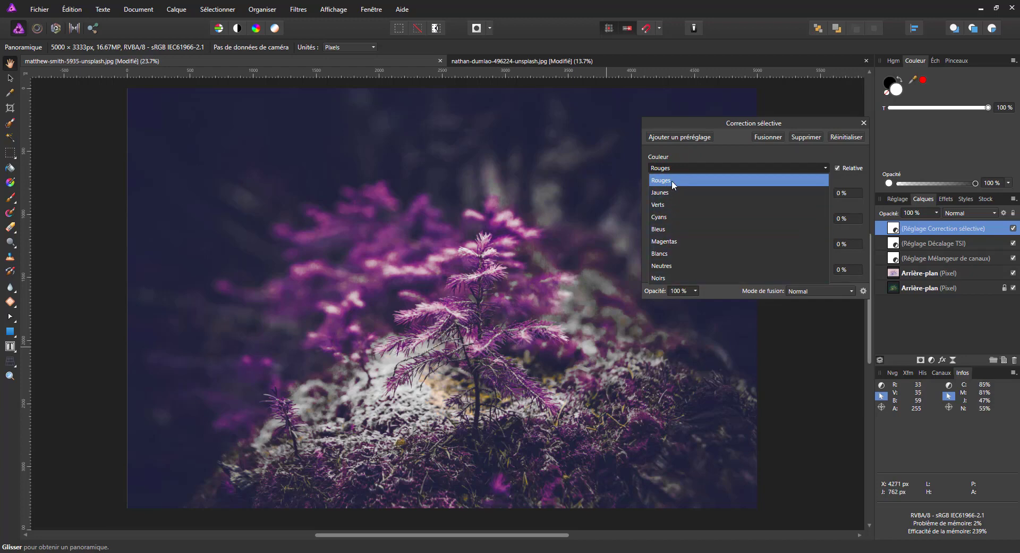
click(716, 166)
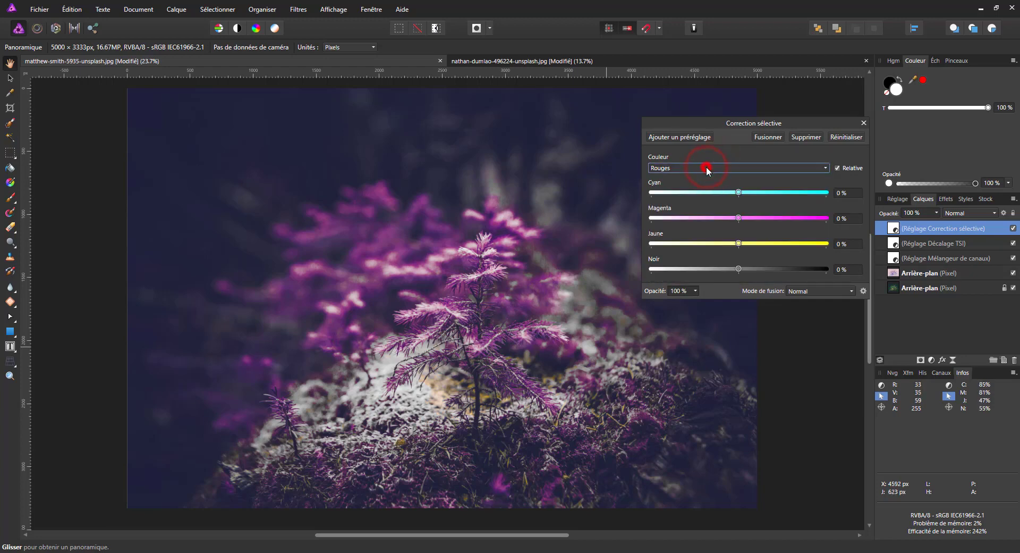
click(688, 168)
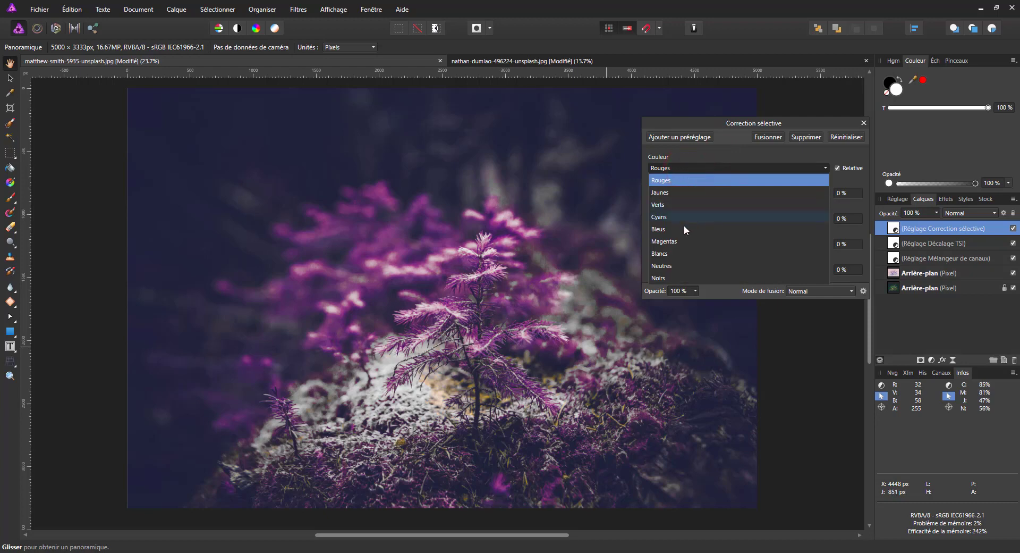
click(676, 241)
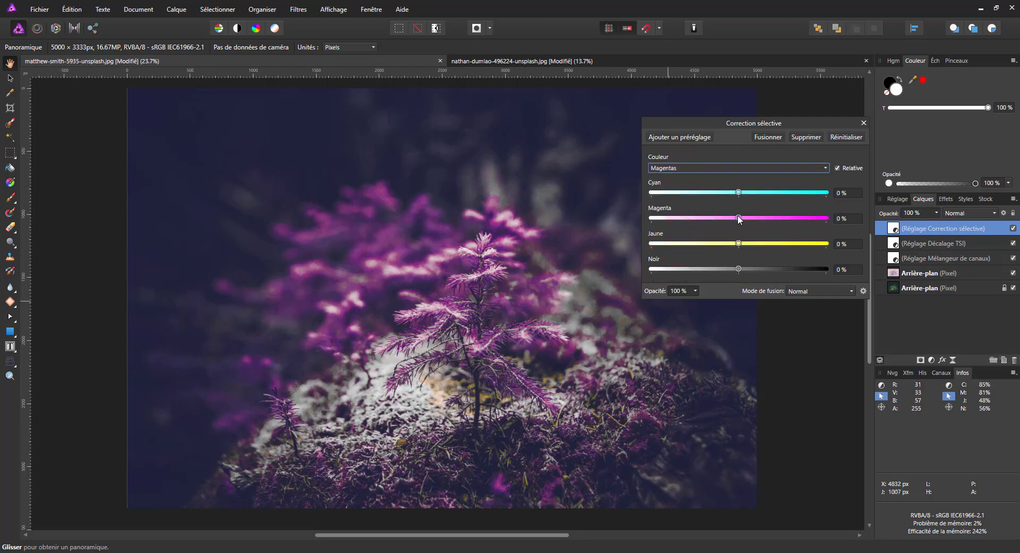
- Set the Magentas range's cyan to 100 %, adjust its magenta and black amounts, and toggle the correction layer to compare
drag(739, 191, 841, 180)
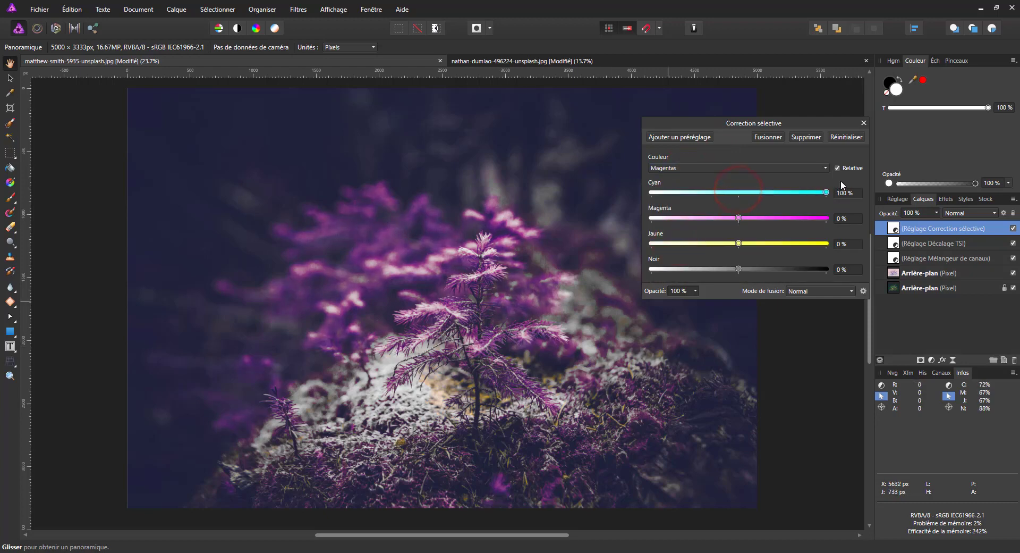
drag(738, 218, 676, 244)
drag(738, 270, 787, 269)
click(1014, 228)
- Switch to the forest lake photo and add a Correction sélective adjustment layer above the brightness/contrast adjustment
click(589, 60)
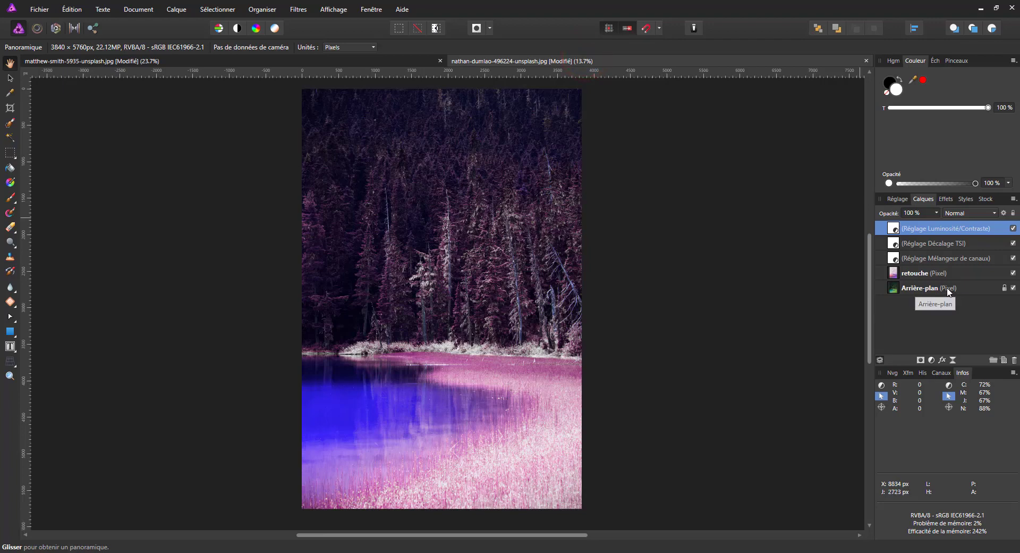
click(943, 360)
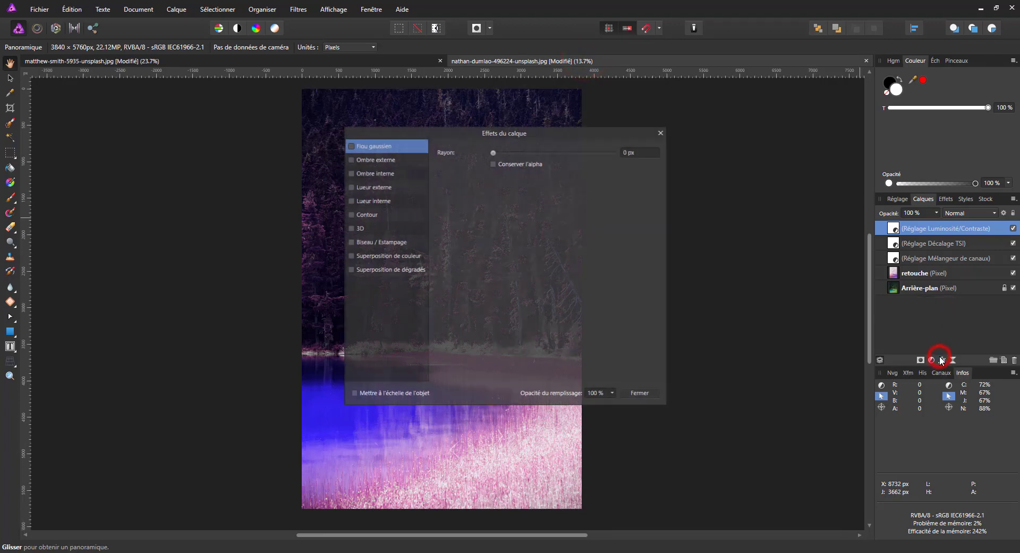
click(658, 135)
click(931, 360)
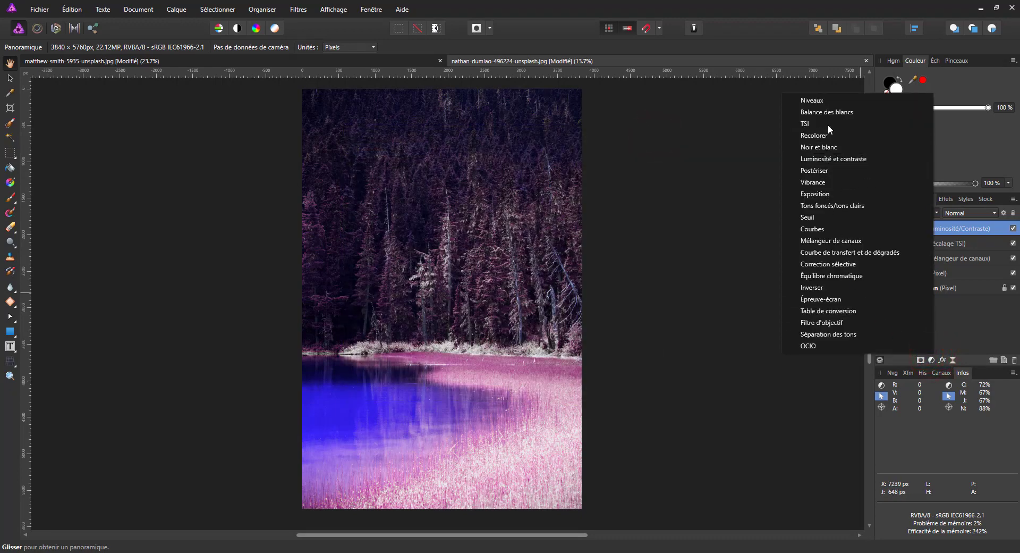
click(829, 264)
- Set the Bleus range to 24 % cyan, -69 % magenta, -2 % yellow and 29 % black, and compare by toggling the layer
click(681, 167)
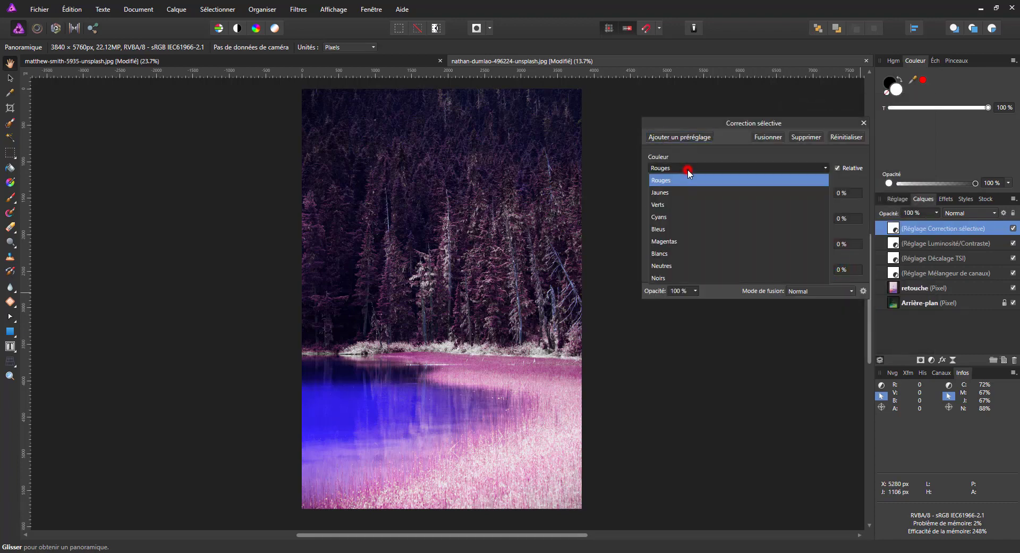
click(670, 224)
drag(739, 193, 679, 219)
drag(740, 244, 765, 269)
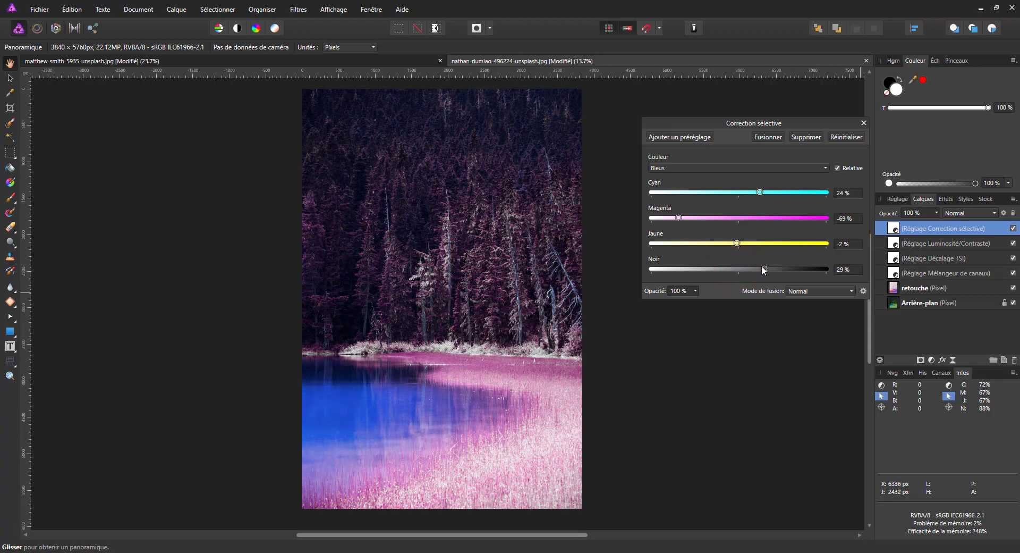
click(1013, 228)
click(1014, 228)
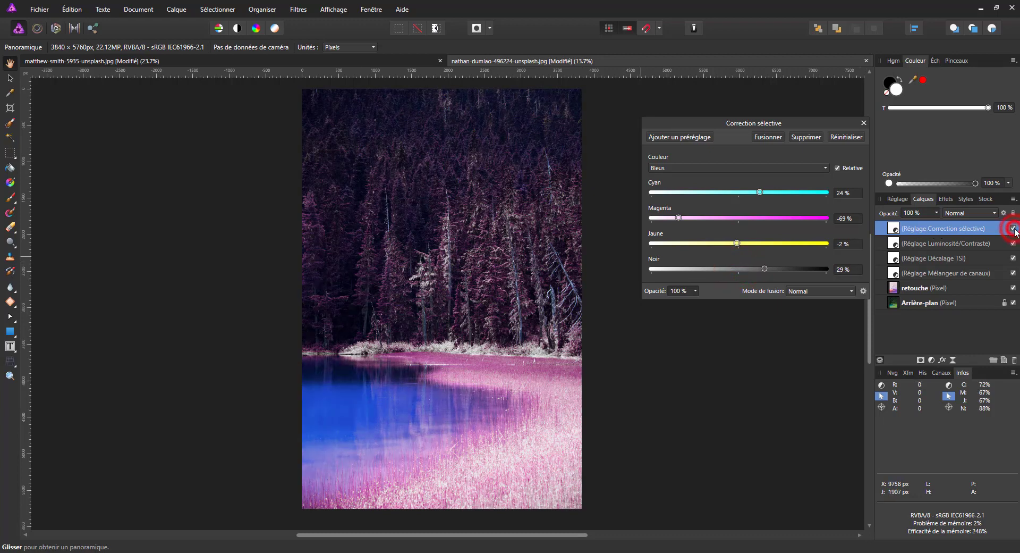
- Set the Magentas range of the selective correction to -20 % cyan, 47 % magenta, -23 % yellow and 62 % black
click(684, 167)
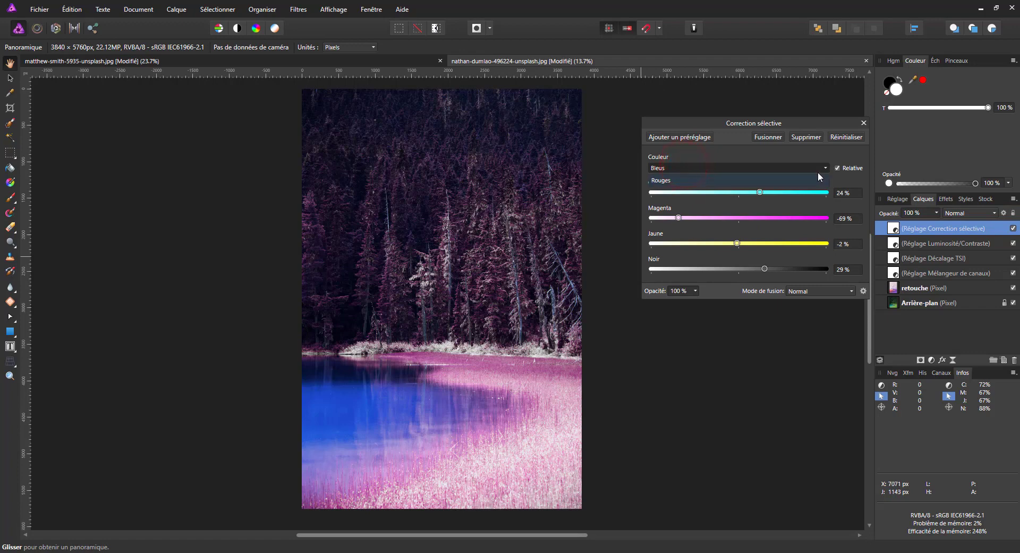
click(818, 170)
click(677, 241)
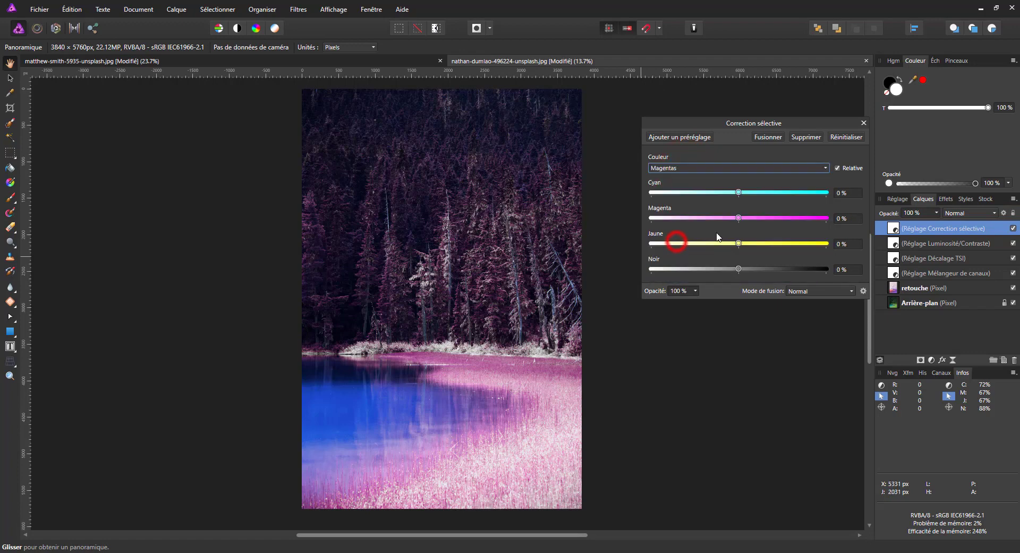
drag(739, 218, 788, 218)
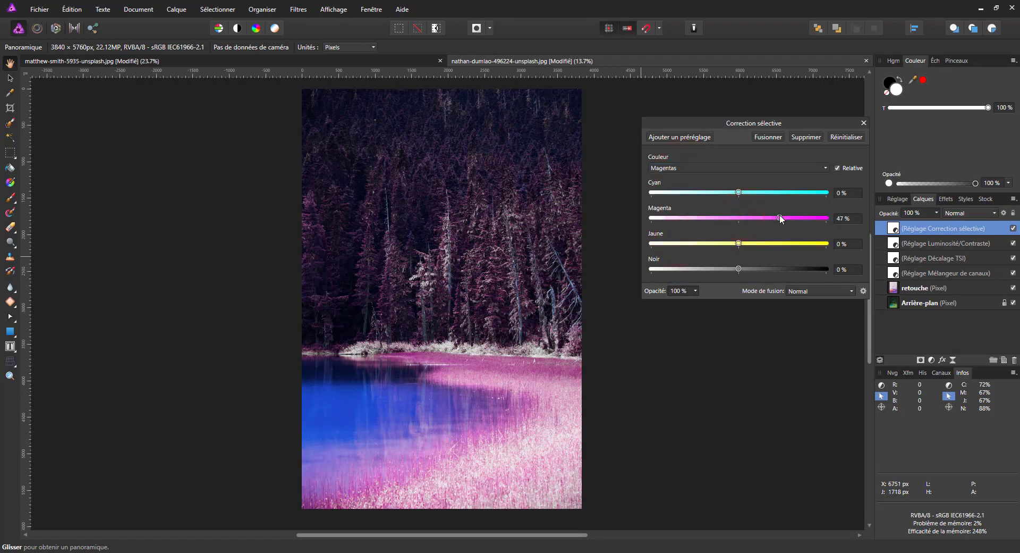
click(739, 192)
drag(743, 195, 723, 193)
drag(740, 243, 793, 268)
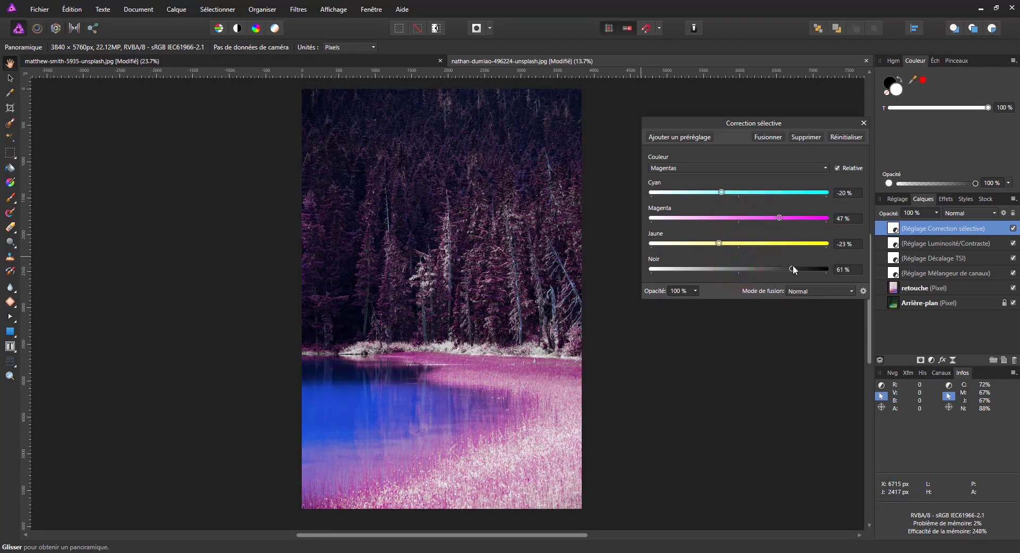
- Set the Neutres range of the selective correction to 9 % cyan, 14 % magenta, -11 % yellow and 18 % black
click(730, 166)
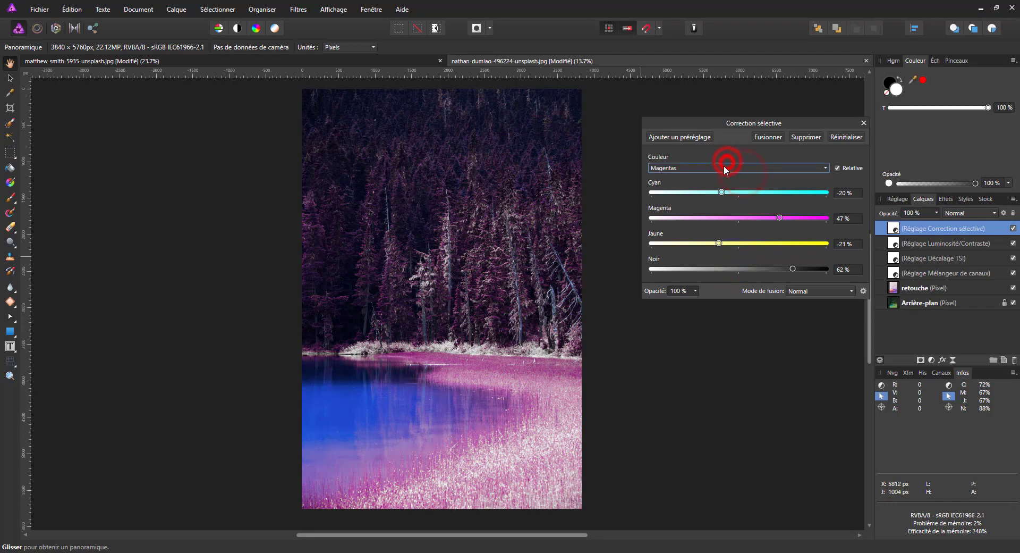
click(724, 165)
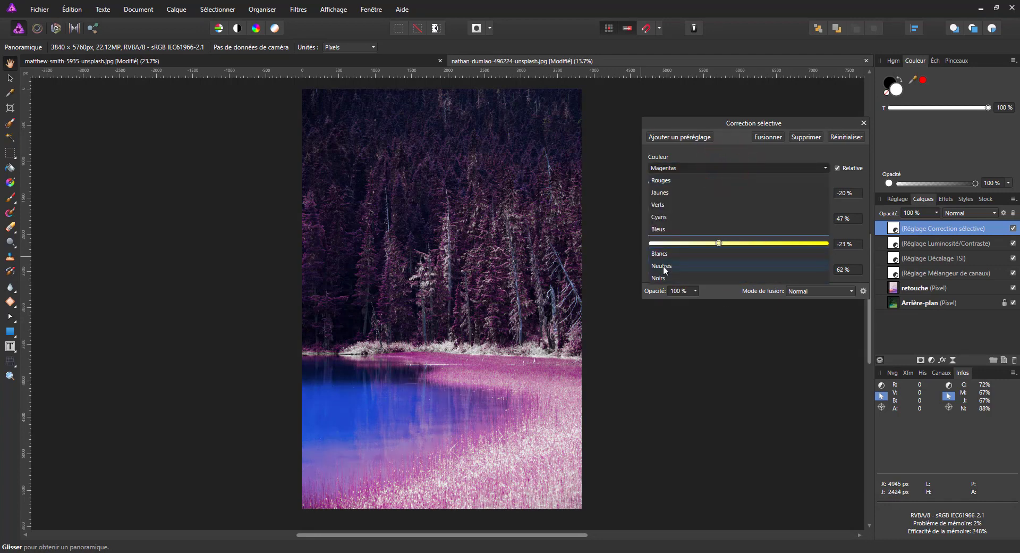
click(663, 265)
drag(739, 269, 728, 244)
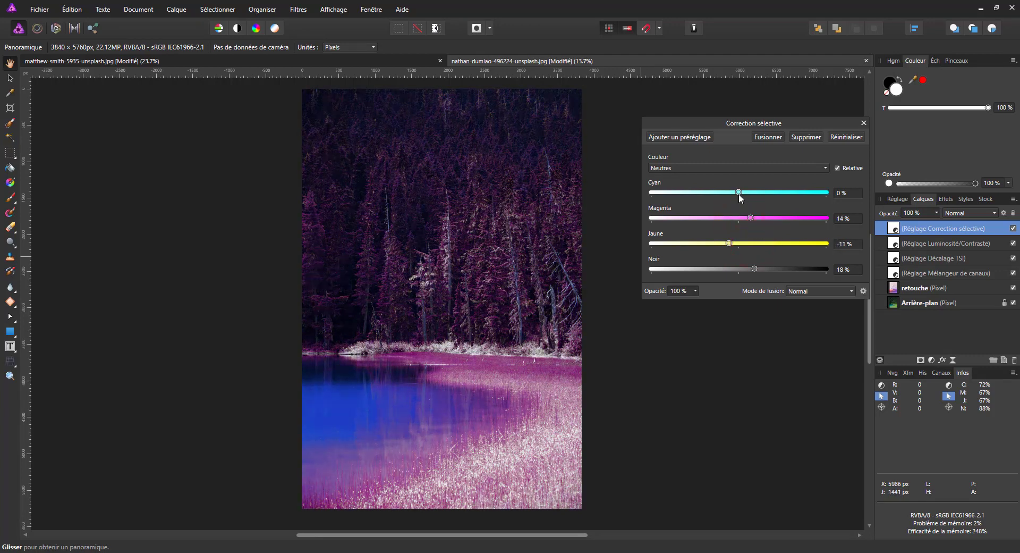
drag(739, 192, 747, 193)
- Toggle the selective correction layer's visibility repeatedly to compare the lake photo with and without it
click(1014, 228)
click(1014, 228)
click(1013, 227)
click(1013, 228)
click(1013, 228)
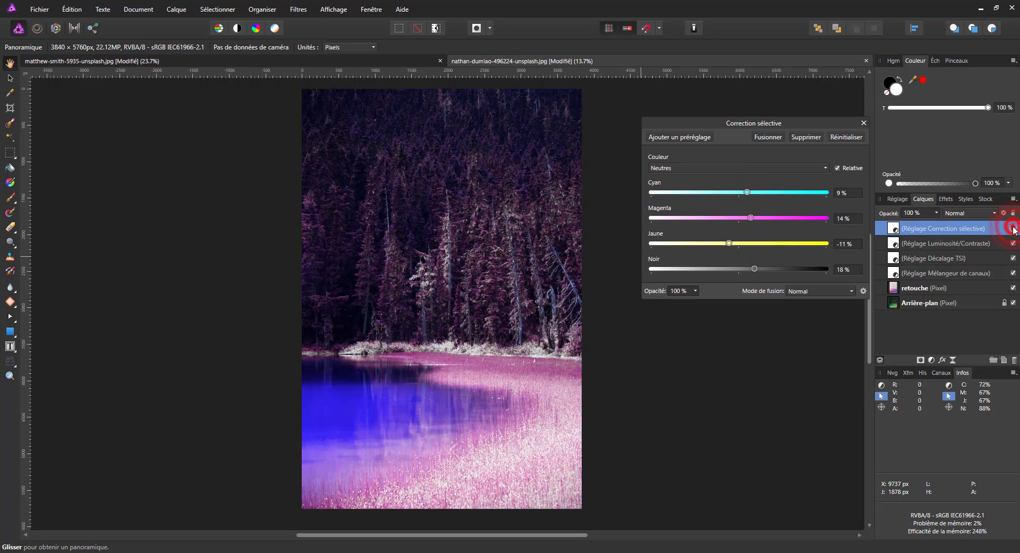
click(1013, 228)
click(1013, 228)
click(1013, 228)
click(1013, 228)
click(1013, 228)
- Reduce the selective correction layer's opacity to 32 % and toggle its visibility to check the softened effect
click(938, 213)
drag(940, 214, 890, 228)
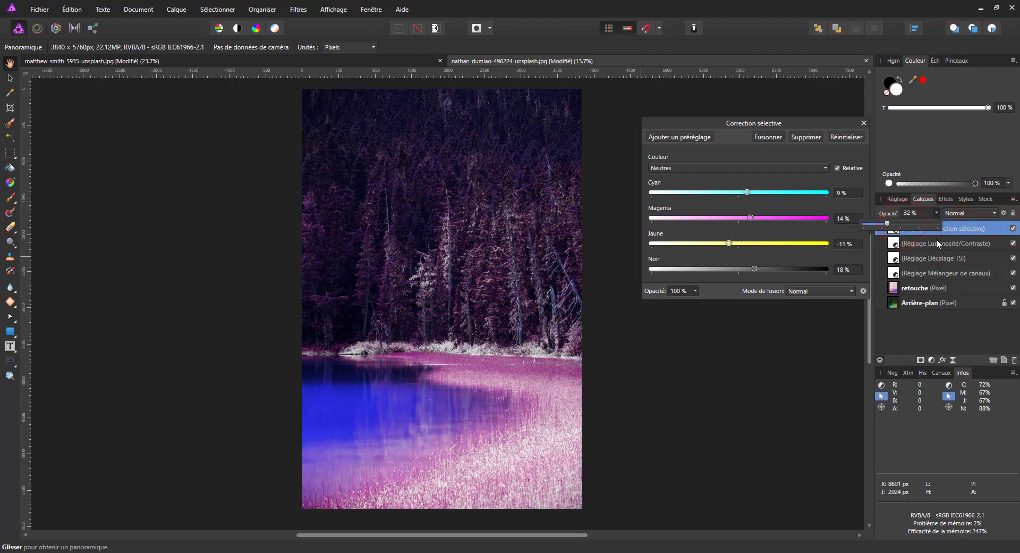
double_click(1014, 229)
click(1013, 229)
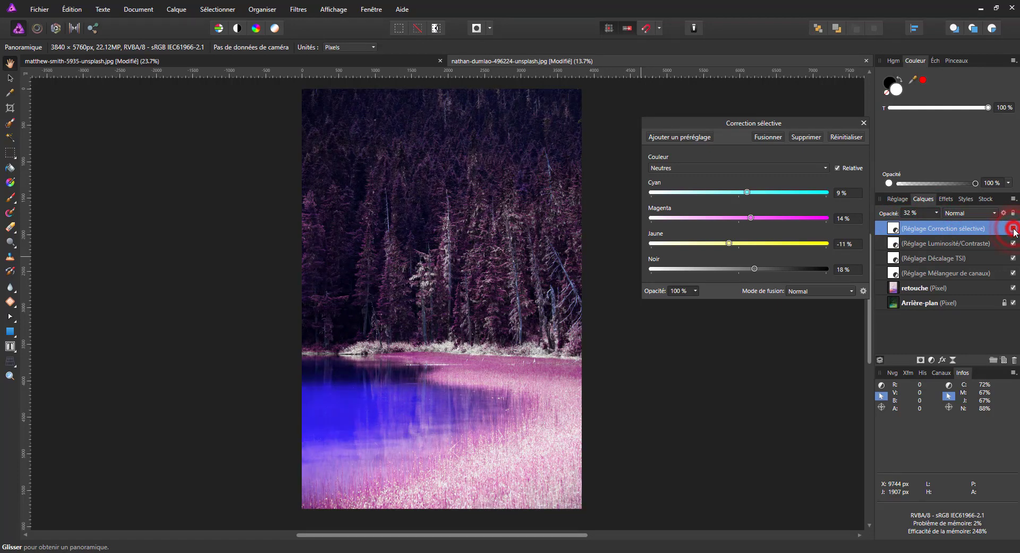
click(1013, 229)
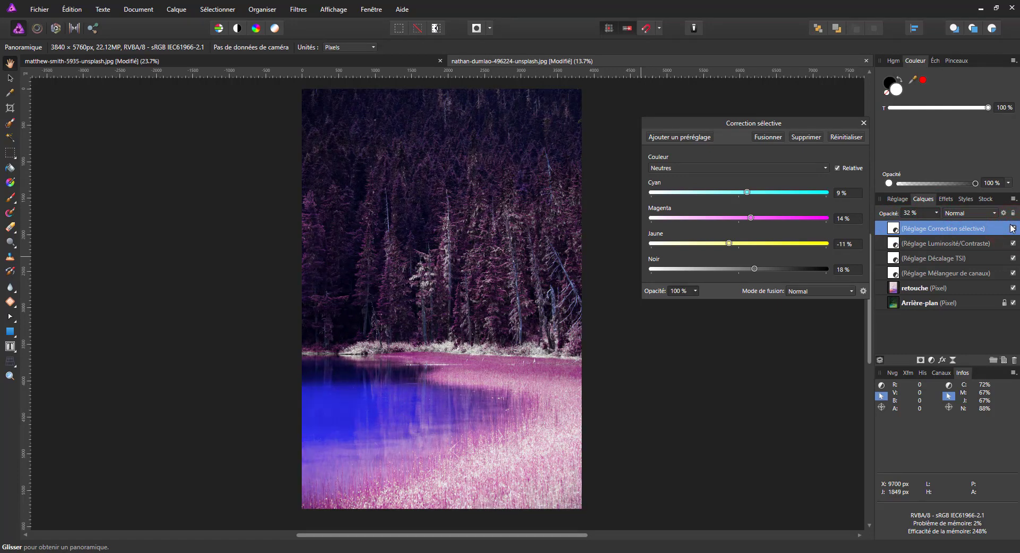